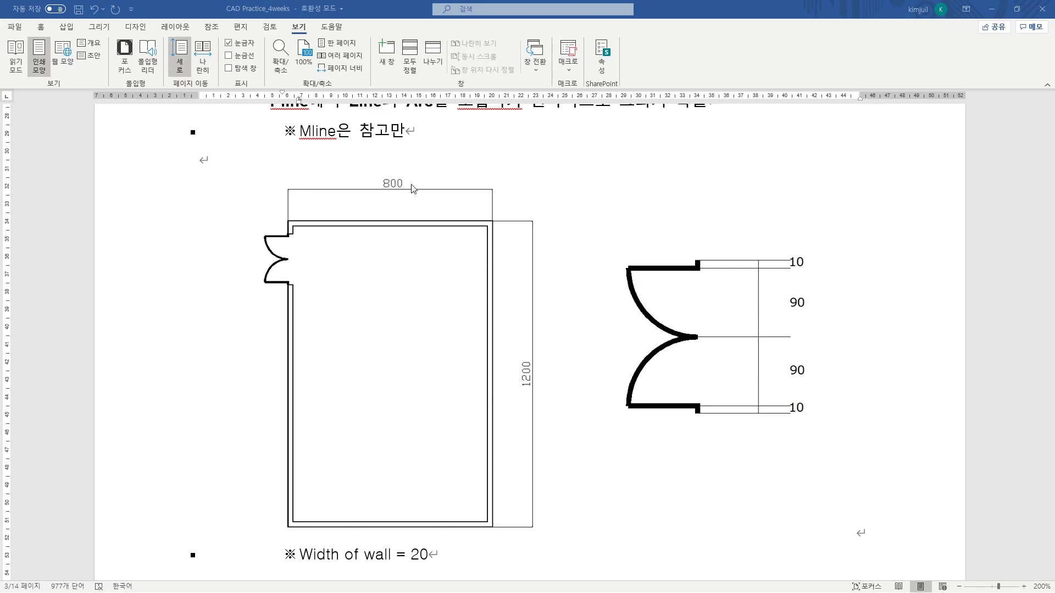
- Circle the 800 width dimension on the Word floor plan exercise in pink ink
mouse_move(388, 209)
mouse_down()
mouse_move(415, 190)
mouse_move(396, 204)
mouse_up()
- Circle the 1200 height and the wall width of 20, and note the units are cm
drag(525, 409, 544, 391)
mouse_move(468, 470)
mouse_down()
mouse_move(513, 465)
mouse_move(476, 479)
mouse_up()
drag(417, 571, 442, 568)
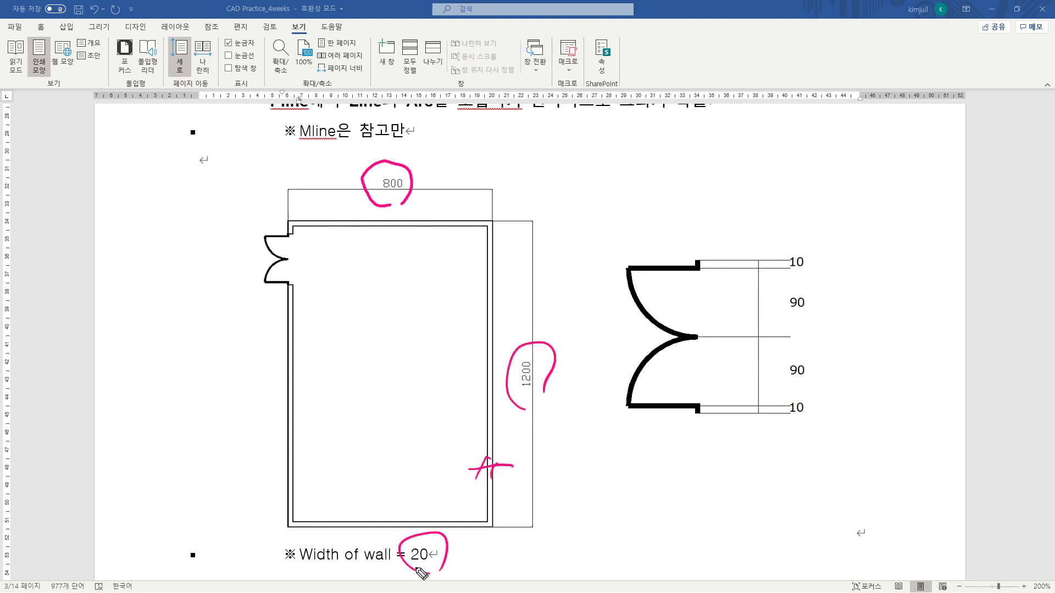
mouse_move(584, 507)
mouse_down()
mouse_move(585, 525)
mouse_move(622, 515)
mouse_up()
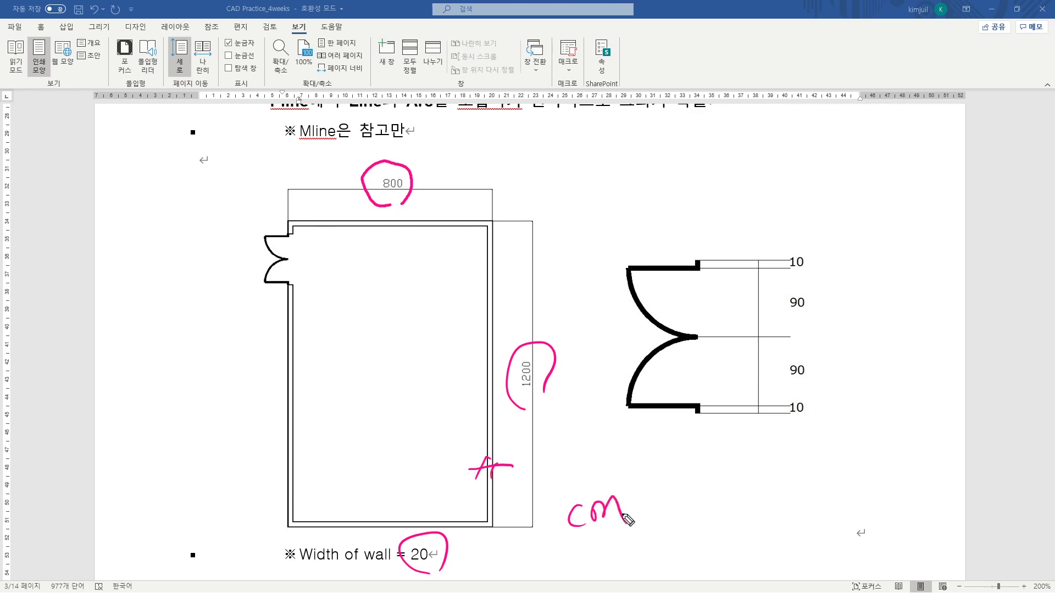
- Trace the inner right and bottom walls and label them 1160 and 760
mouse_move(487, 228)
mouse_down()
mouse_move(463, 461)
mouse_move(480, 521)
mouse_up()
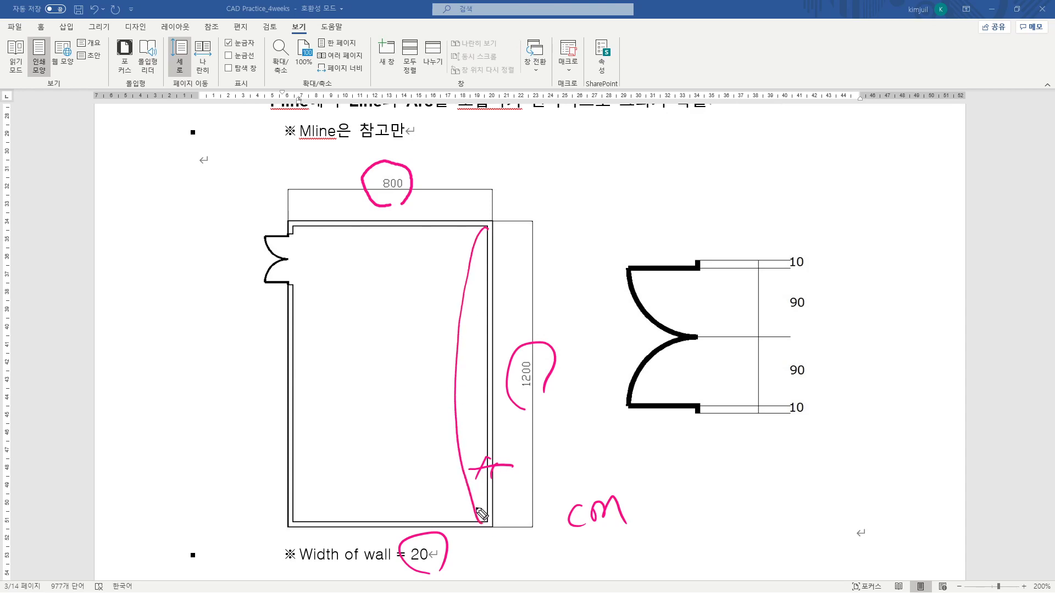
mouse_move(414, 370)
mouse_down()
mouse_move(422, 396)
mouse_move(454, 370)
mouse_up()
mouse_move(309, 518)
mouse_down()
mouse_move(447, 500)
mouse_move(477, 510)
mouse_up()
mouse_move(360, 459)
mouse_down()
mouse_move(361, 472)
mouse_move(372, 463)
mouse_move(377, 476)
mouse_up()
mouse_move(388, 450)
mouse_down()
mouse_move(386, 473)
mouse_move(395, 460)
mouse_up()
- Label the wall above the door 50, mark the door gap, and write 90 by the left wall
mouse_move(272, 221)
mouse_down()
mouse_move(292, 219)
mouse_move(289, 244)
mouse_up()
mouse_move(234, 219)
mouse_down()
mouse_move(233, 231)
mouse_move(250, 221)
mouse_up()
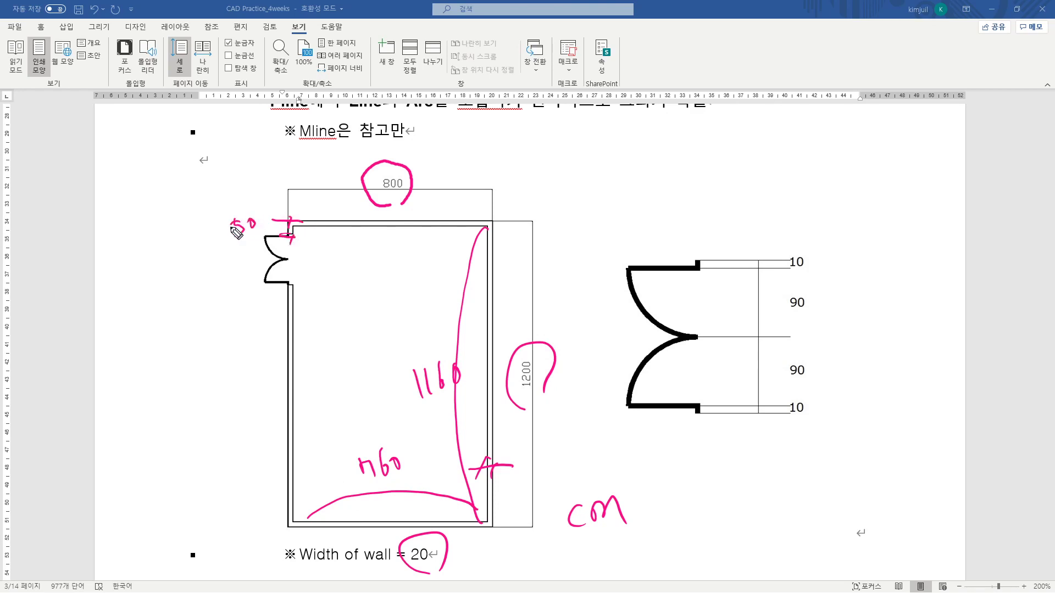
mouse_move(292, 237)
mouse_down()
mouse_move(298, 277)
mouse_move(335, 255)
mouse_move(361, 265)
mouse_move(366, 253)
mouse_move(384, 256)
mouse_up()
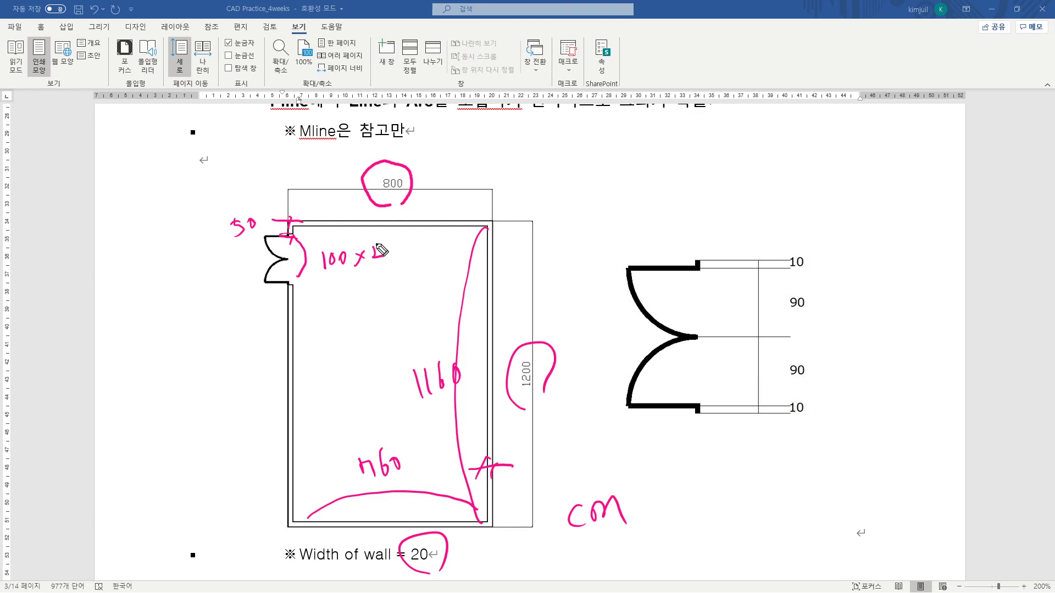
mouse_move(284, 287)
mouse_down()
mouse_move(273, 325)
mouse_move(290, 529)
mouse_up()
mouse_move(236, 391)
mouse_down()
mouse_move(231, 409)
mouse_move(248, 407)
mouse_move(259, 386)
mouse_up()
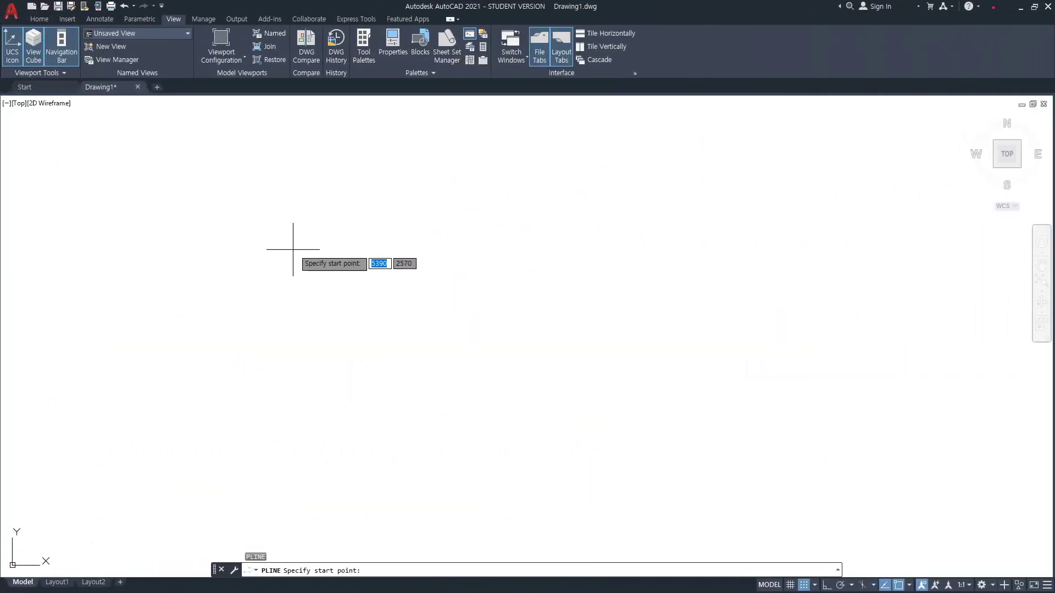
- Start the PLINE outline: 20 left, 50 up, 800 across, 1200 down, 800 back
click(288, 244)
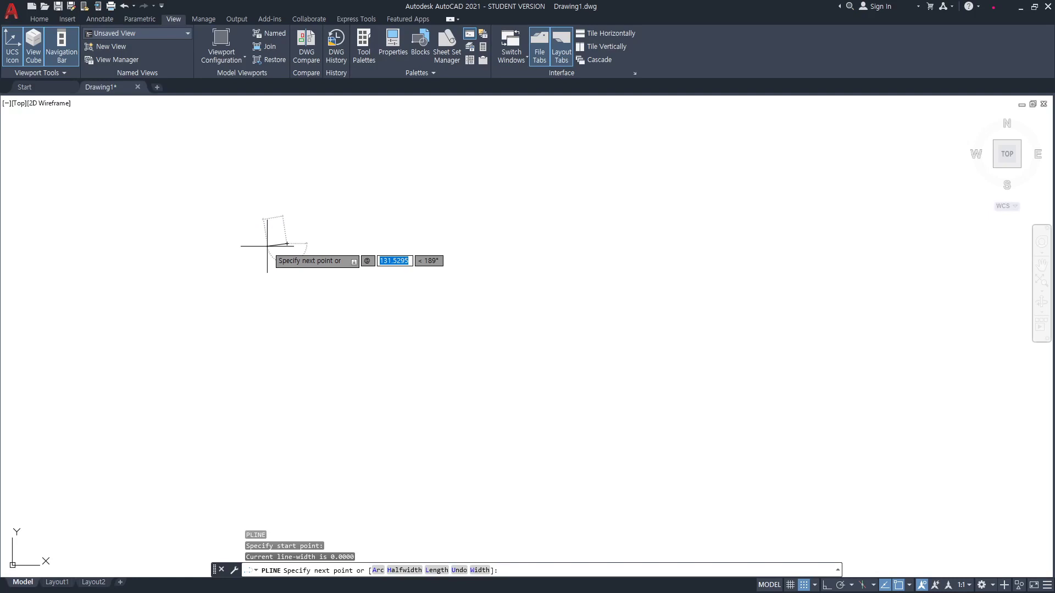
text(-20)
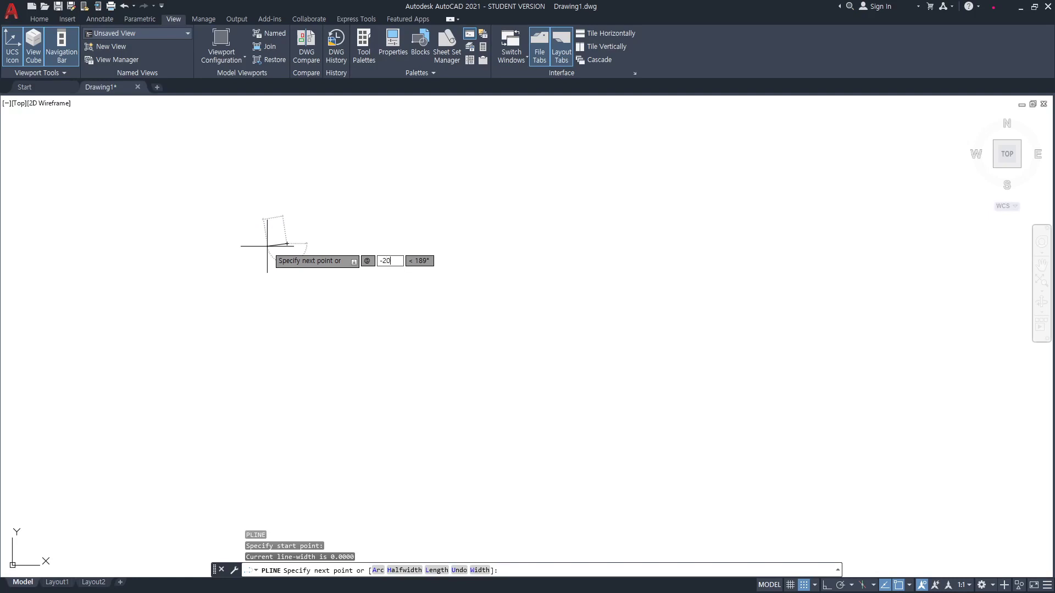
text(0,0)
key(Return)
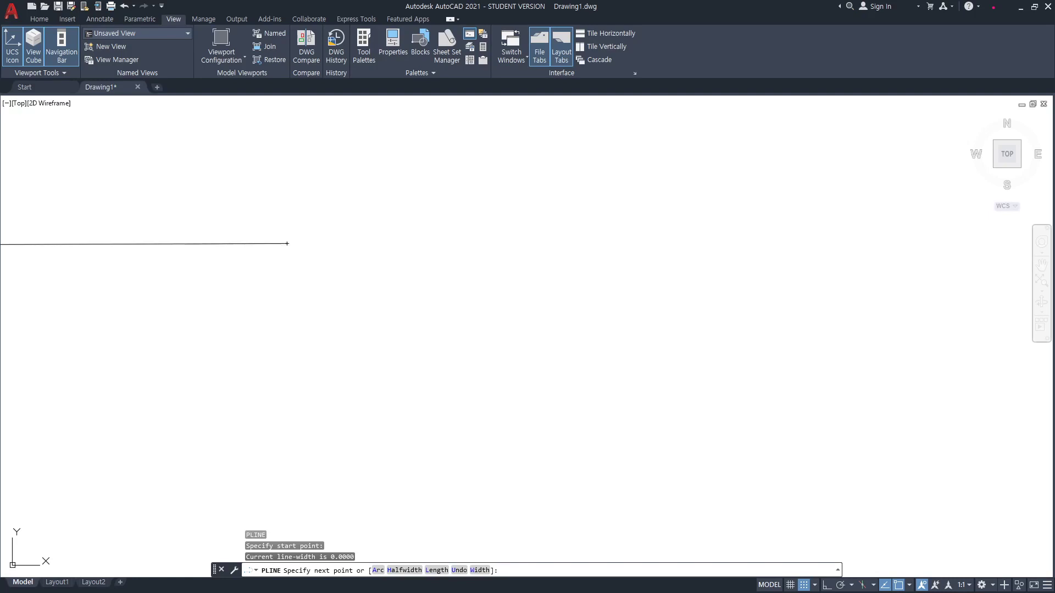
text(@)
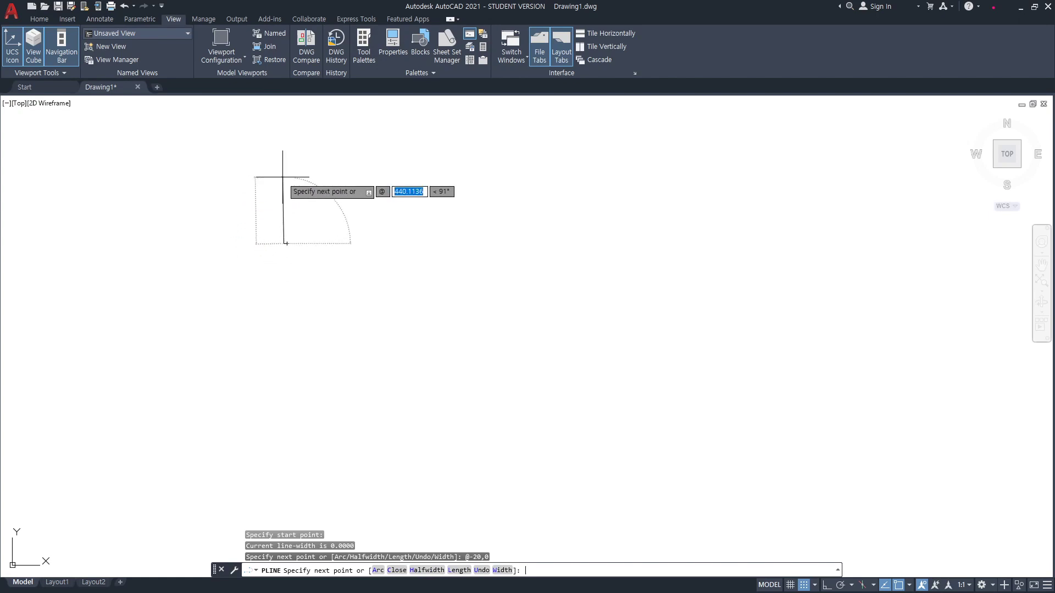
text(0,05)
text(0,50)
key(Return)
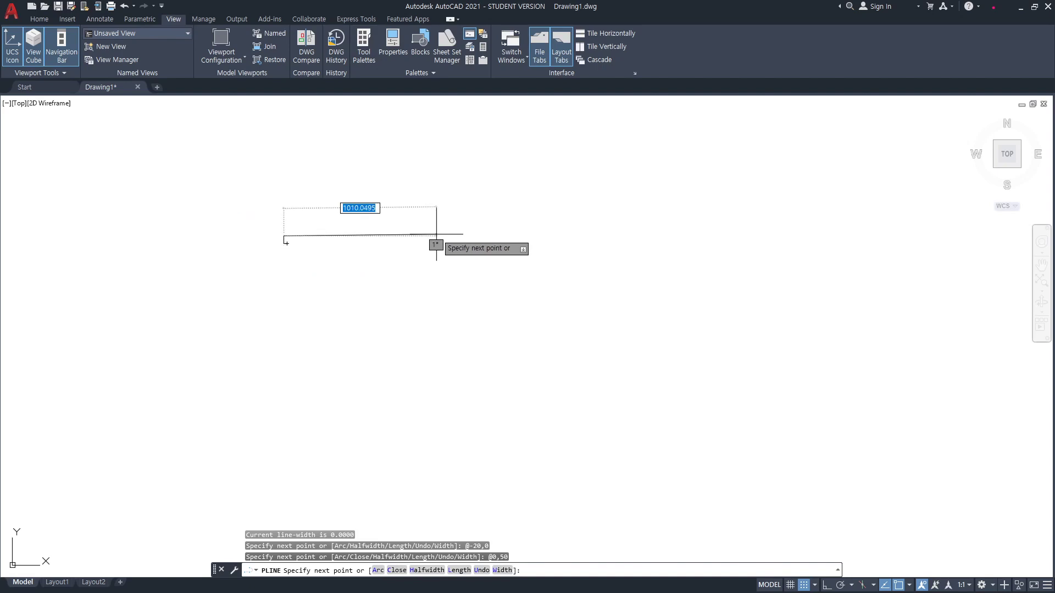
text(@)
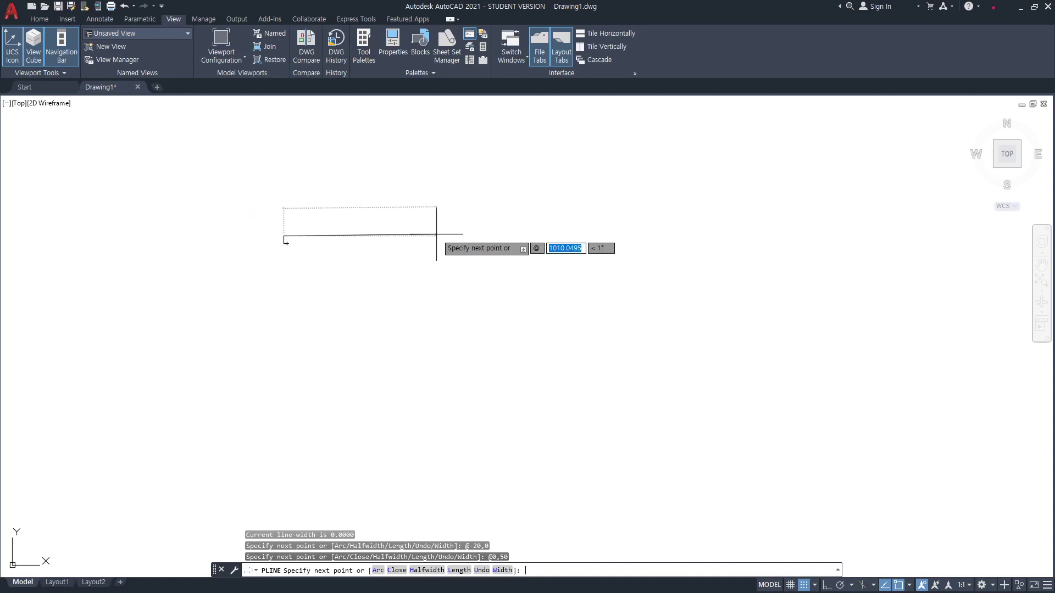
text(800,0)
key(Return)
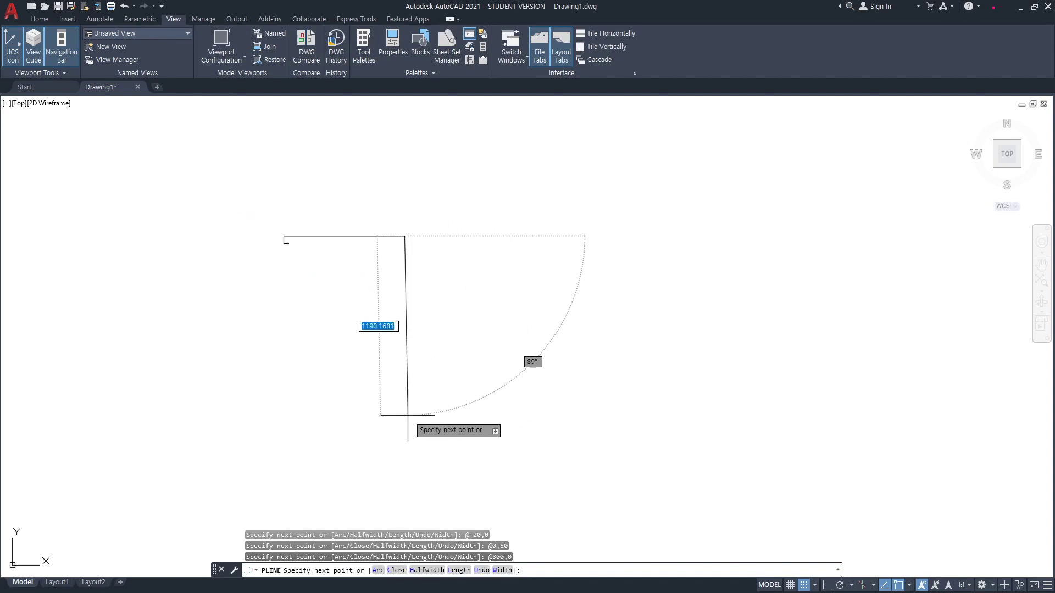
text(@0,-1200)
key(Return)
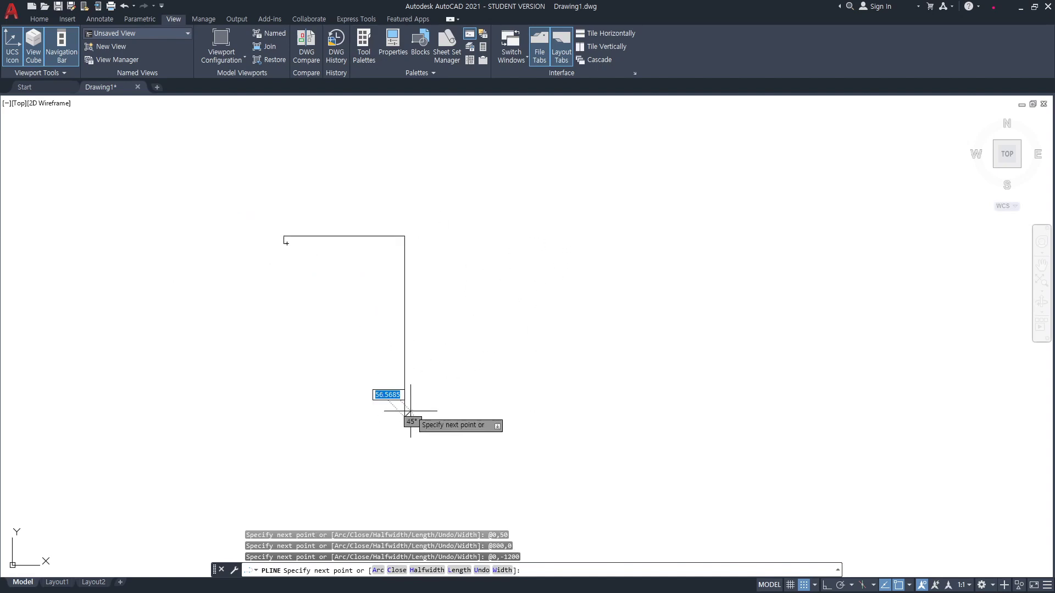
text(@-800,0)
key(Return)
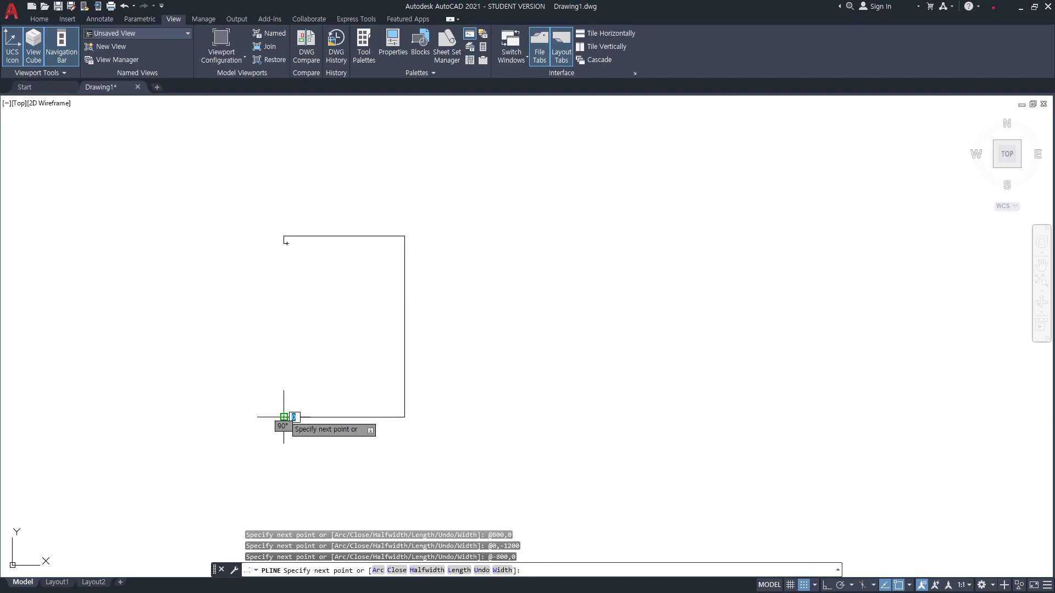
- Continue 950 up, 20 inward, then the inner wall 930 down and 760 across
text(@0,950)
key(Return)
text(@20,0)
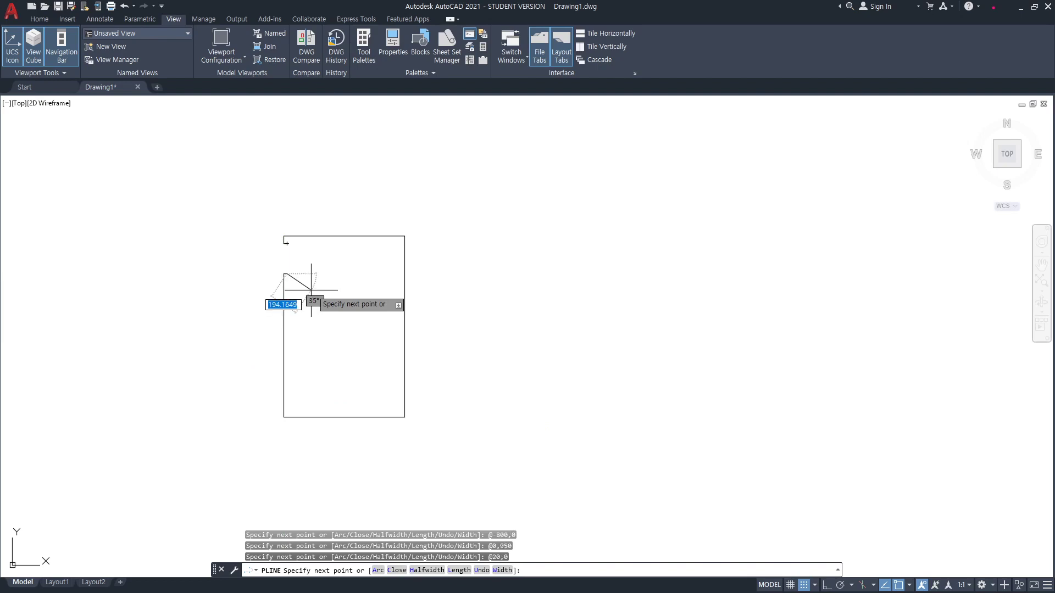
key(Return)
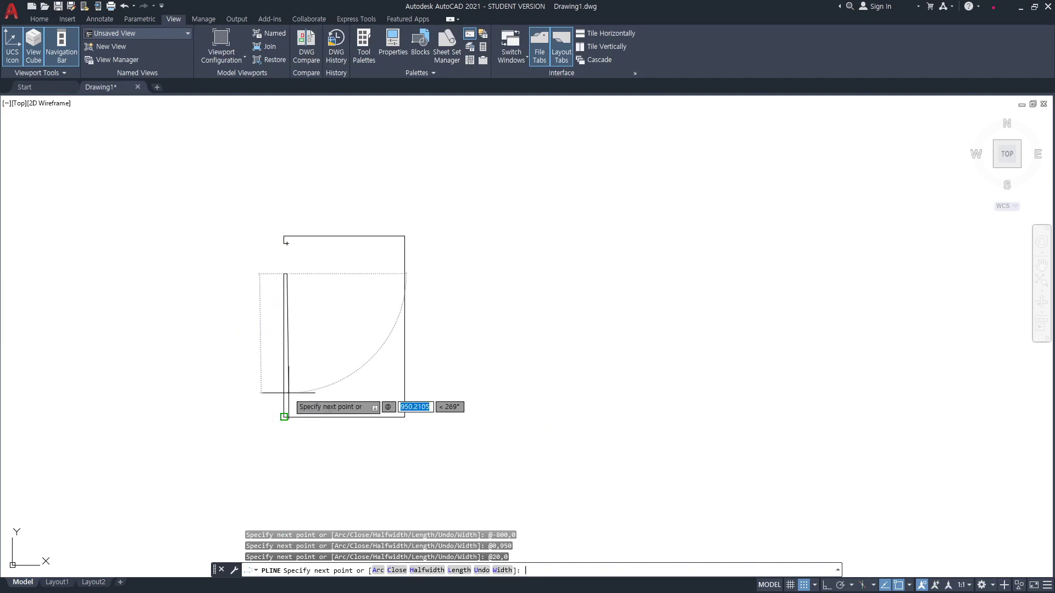
text(0,-930)
key(Return)
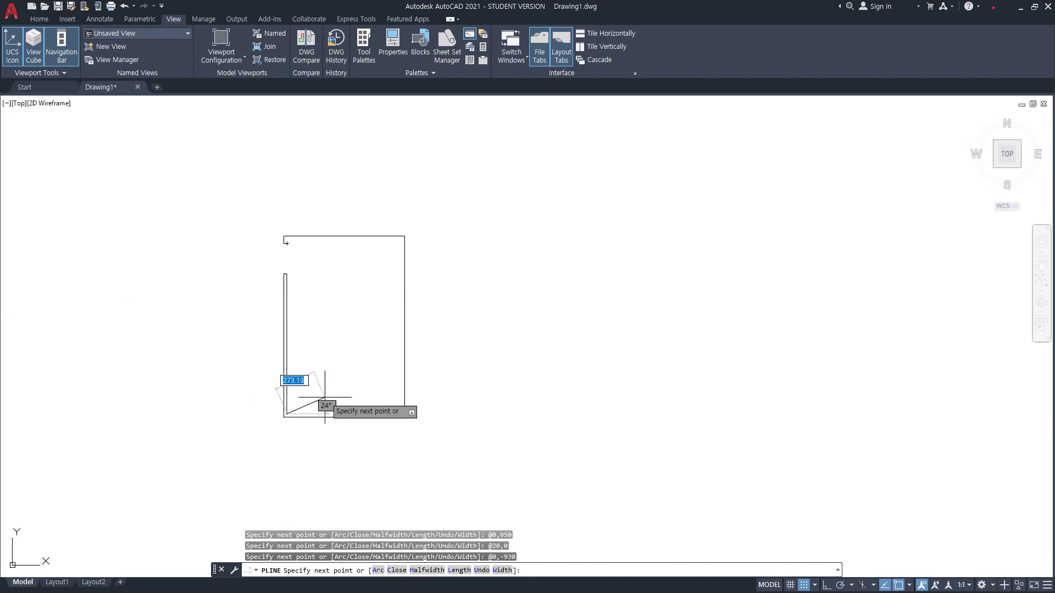
text(760,0)
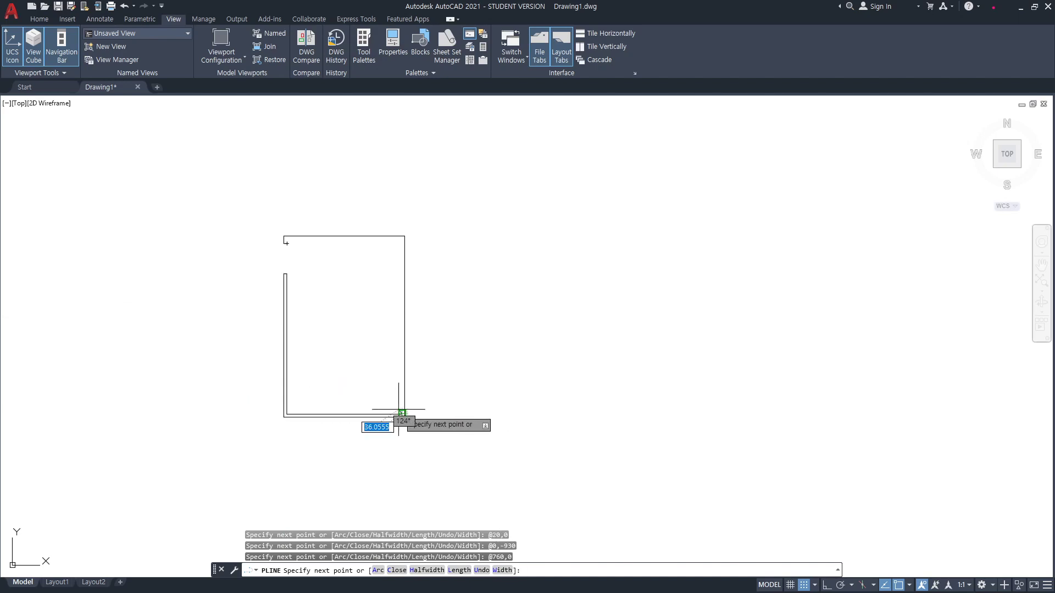
key(Return)
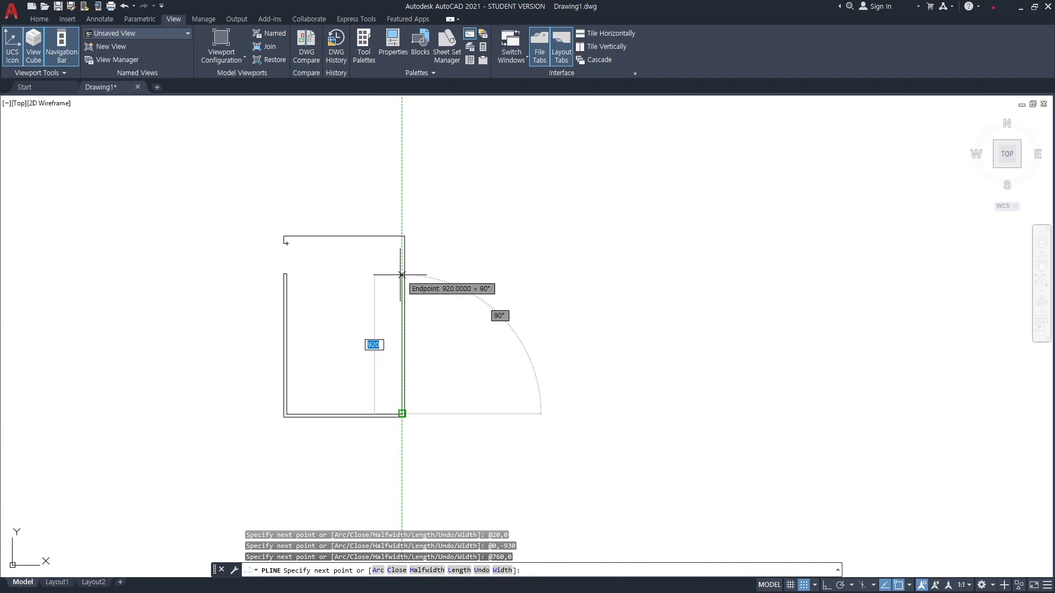
- Finish the inner wall 1160 up and 760 back, then close the polyline
text(0,1160)
key(Return)
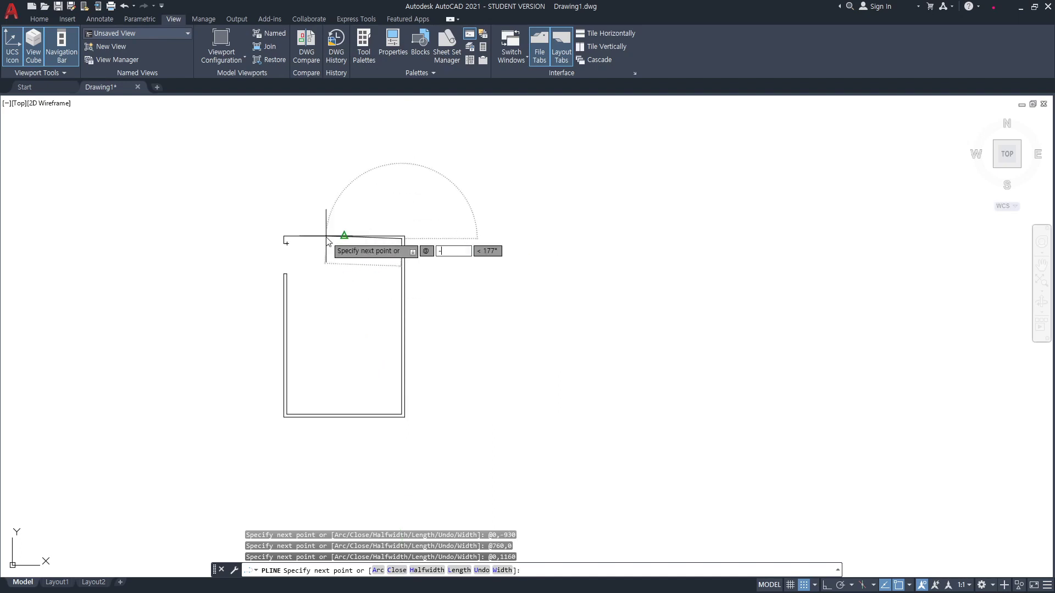
text(@-760,0)
key(Return)
text(c)
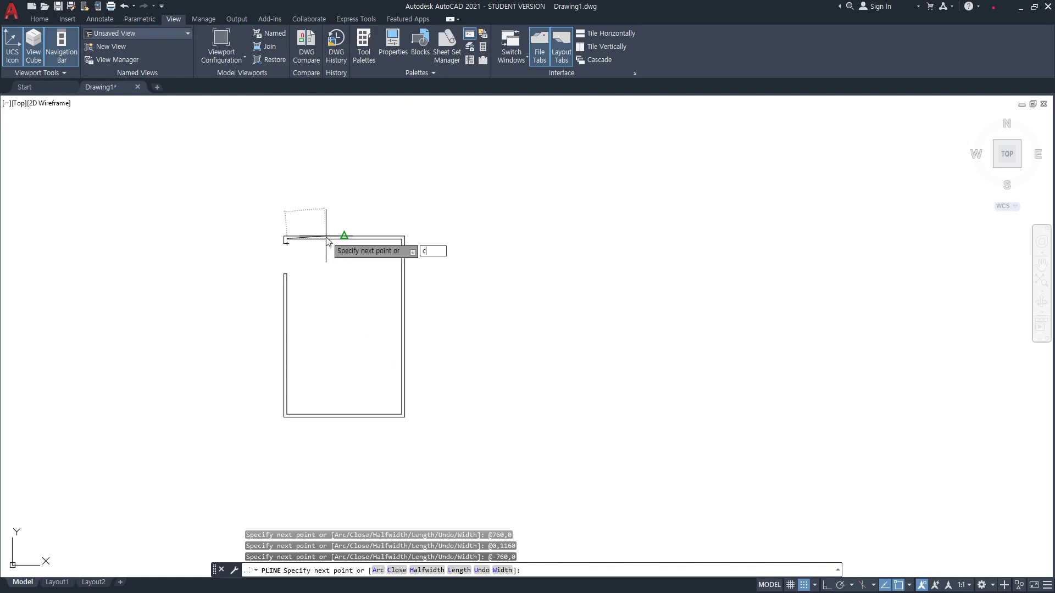
key(Return)
scroll(398, 320, up, 2)
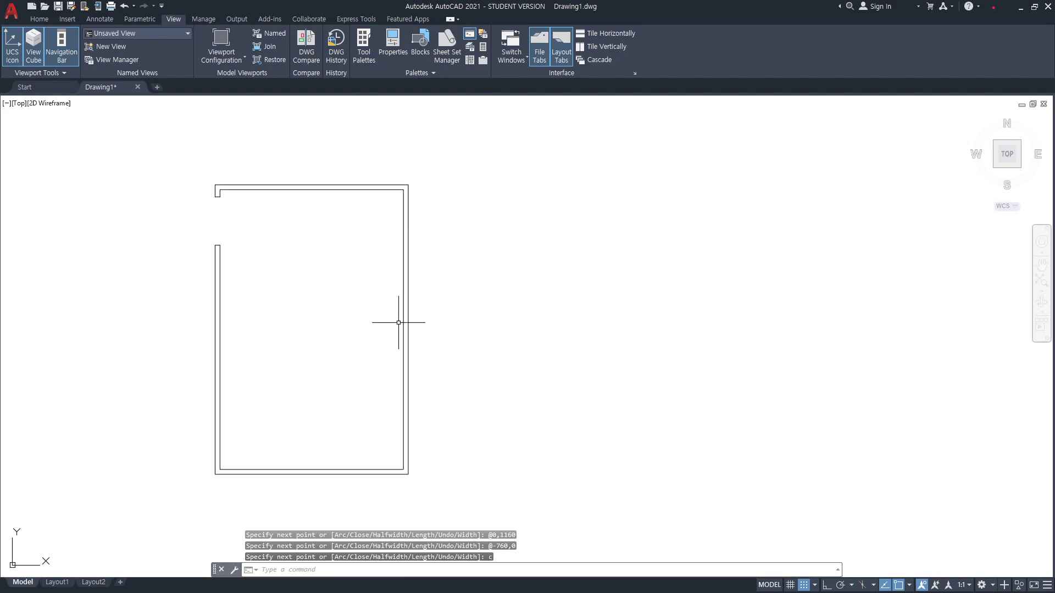
scroll(399, 321, up, 2)
- Place the Word exercise page beside AutoCAD, showing the 10-90-90-10 door detail
mouse_move(325, 371)
middle_down()
mouse_move(348, 377)
mouse_move(393, 360)
mouse_move(389, 372)
middle_up()
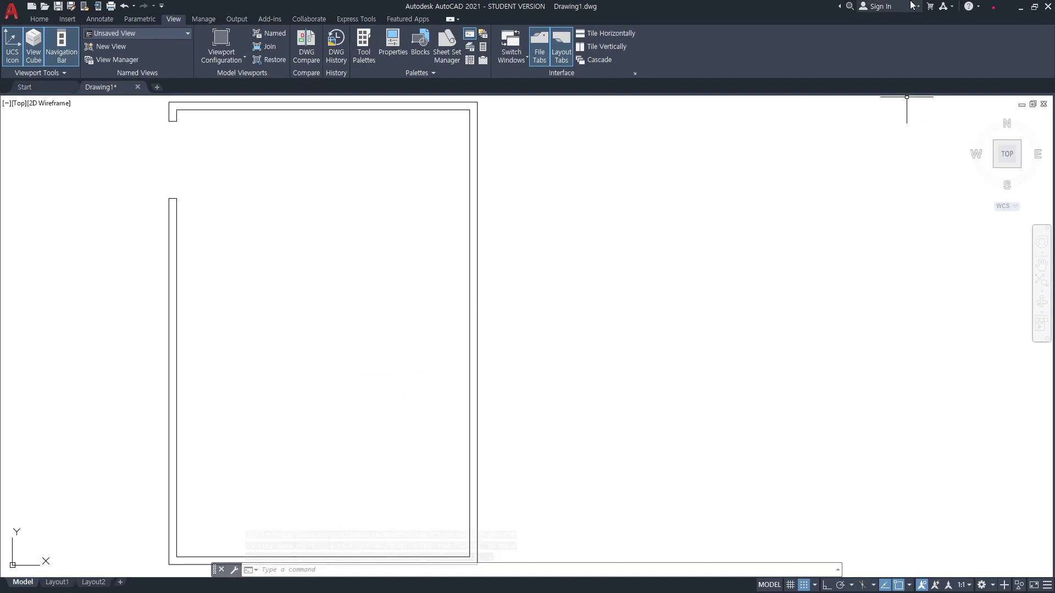
key(alt+Tab)
mouse_move(996, 90)
mouse_down()
mouse_move(452, 87)
mouse_move(487, 86)
mouse_up()
scroll(490, 329, down, 2)
scroll(487, 395, up, 2)
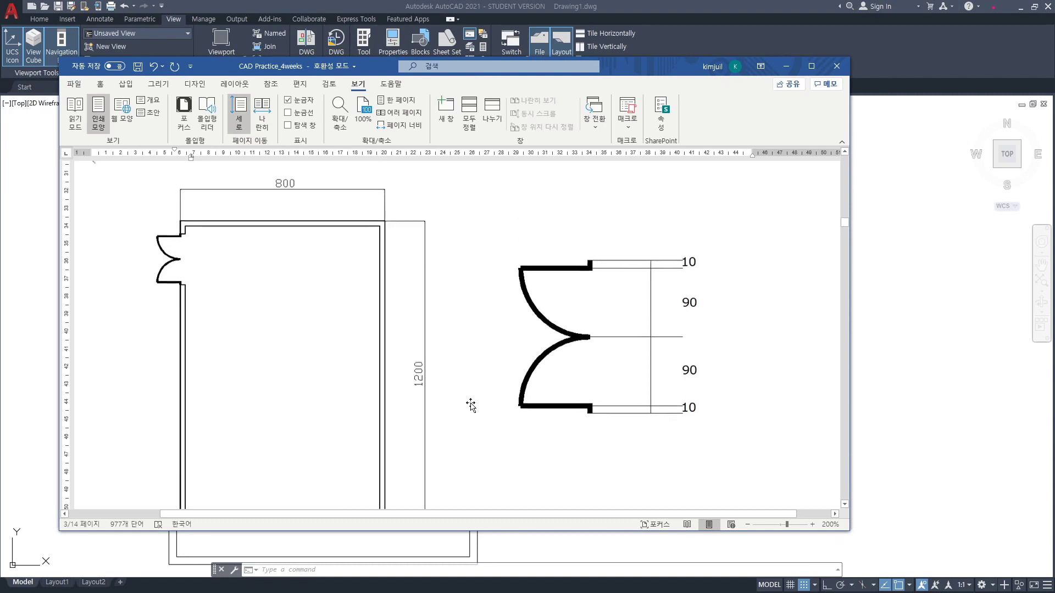
drag(681, 75, 1054, 69)
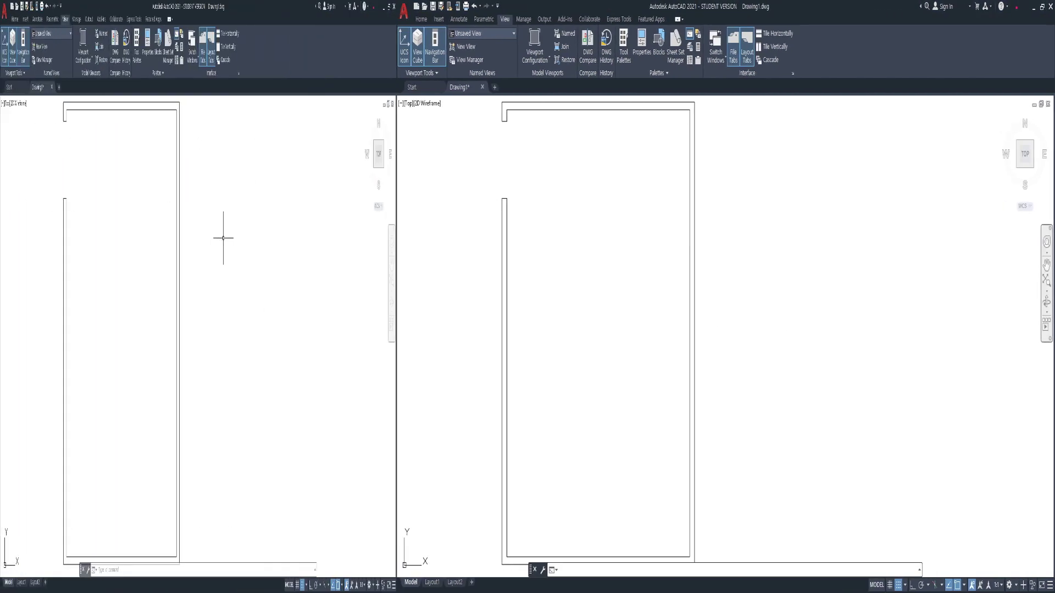
- Pan the room plan to the left to free space for the door
middle_drag(604, 356, 509, 355)
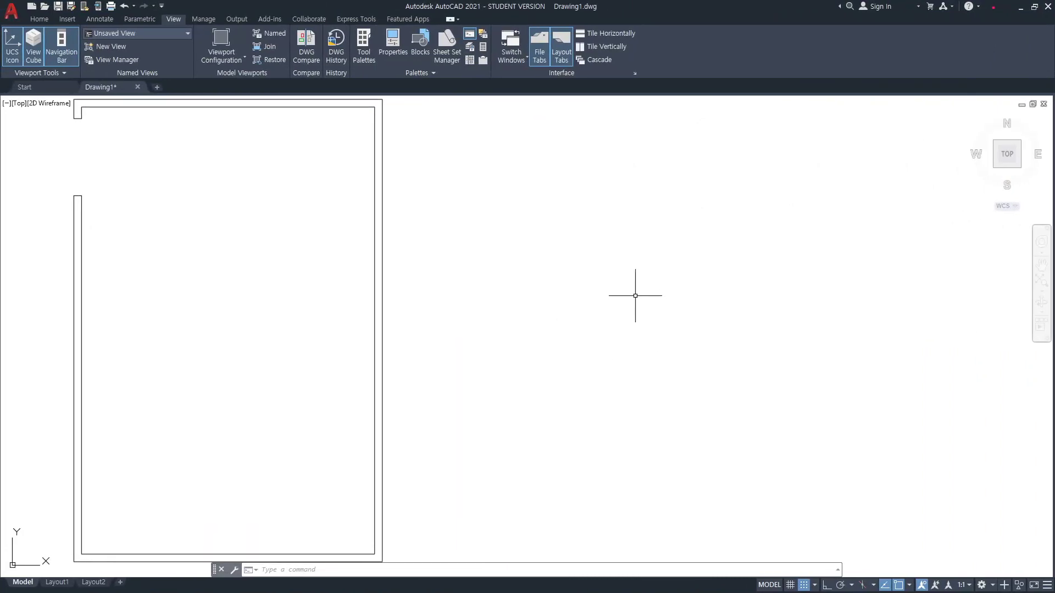
scroll(567, 347, up, 2)
middle_drag(596, 346, 494, 354)
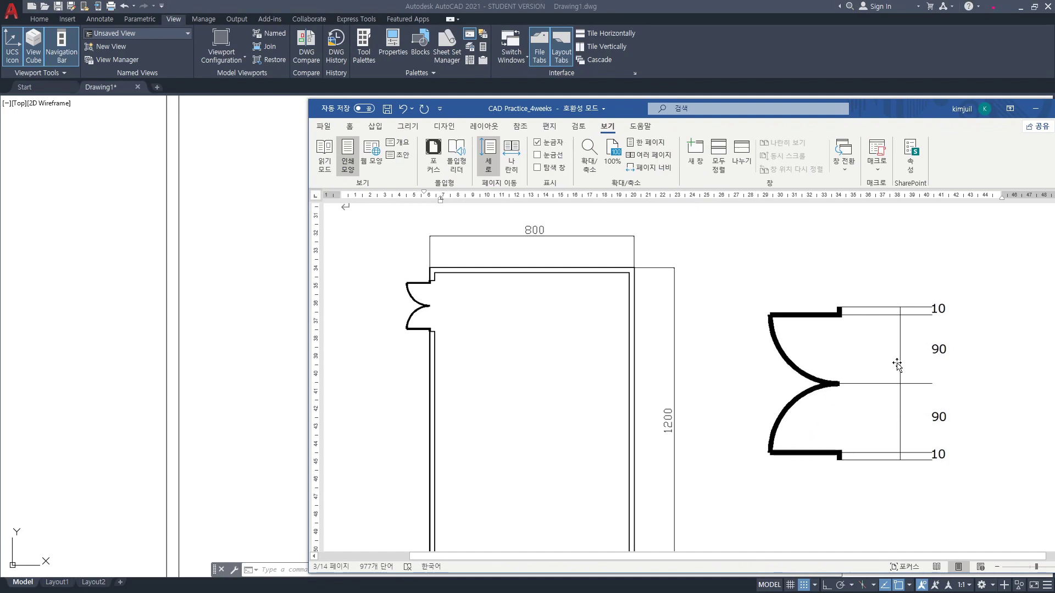
- Ink-circle the lower arc of the Word door symbol, then start PL in AutoCAD
mouse_move(696, 512)
mouse_down()
mouse_move(709, 508)
mouse_move(739, 451)
mouse_move(795, 503)
mouse_move(803, 465)
mouse_move(857, 438)
mouse_move(868, 495)
mouse_move(882, 493)
mouse_up()
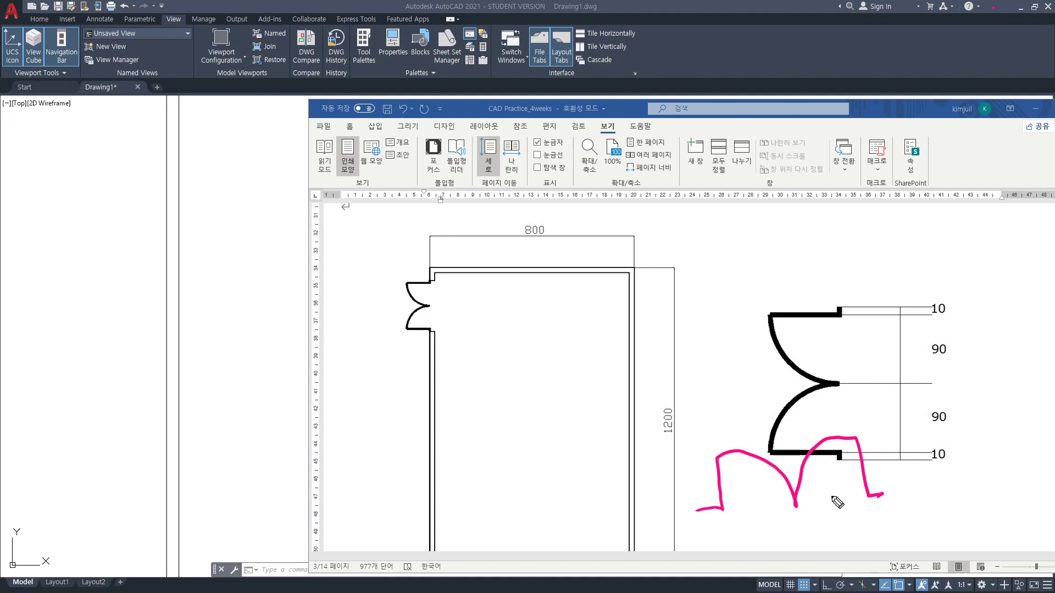
mouse_move(711, 528)
mouse_down()
mouse_move(912, 460)
mouse_move(706, 459)
mouse_move(702, 527)
mouse_up()
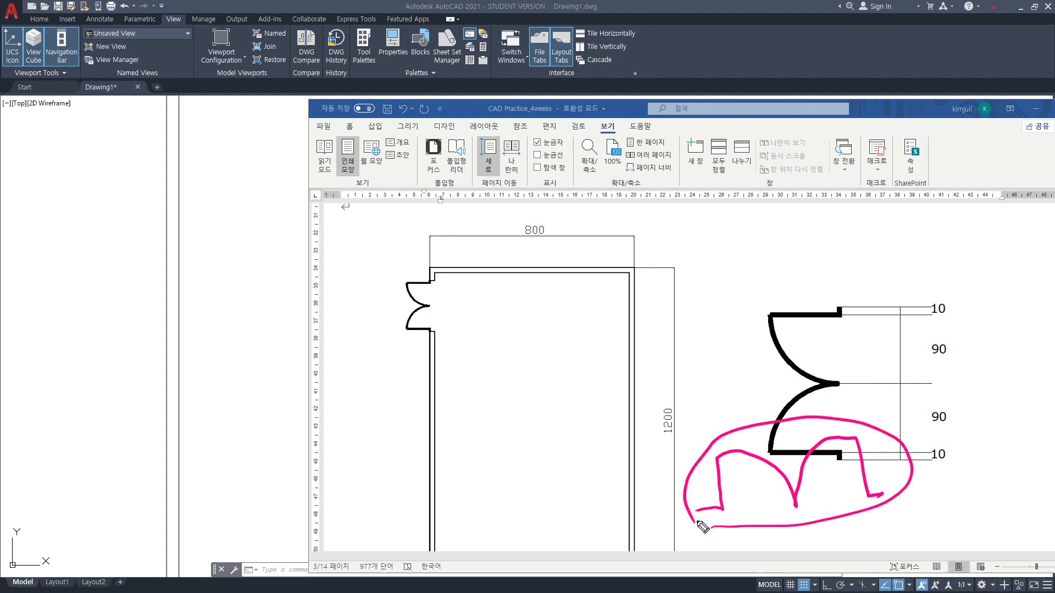
key(alt+Tab)
text(pl)
key(Return)
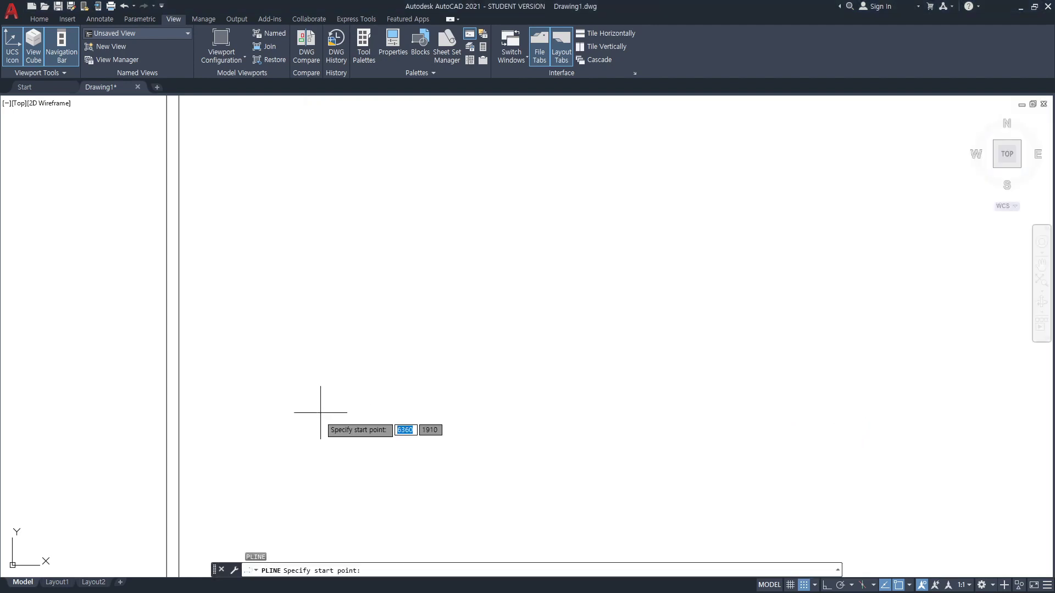
click(320, 413)
text(@10,0)
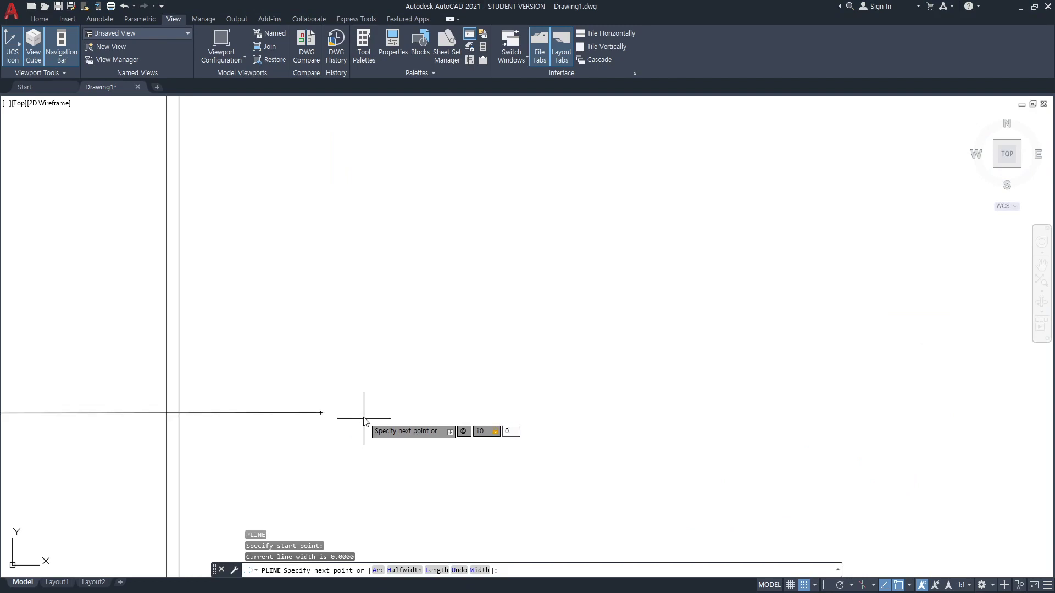
key(Return)
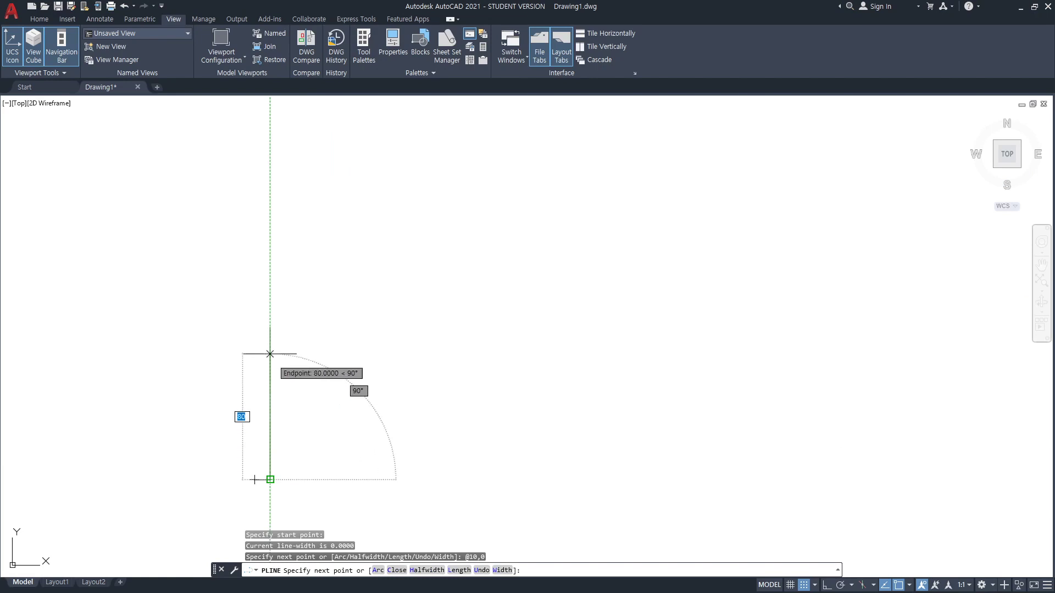
text(@0,80)
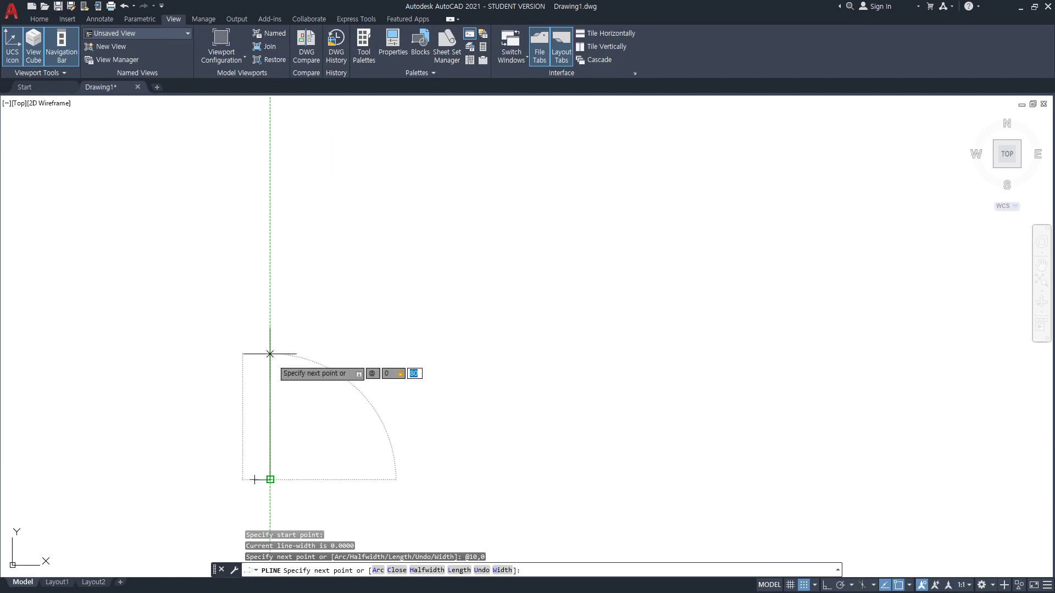
text(90)
key(Return)
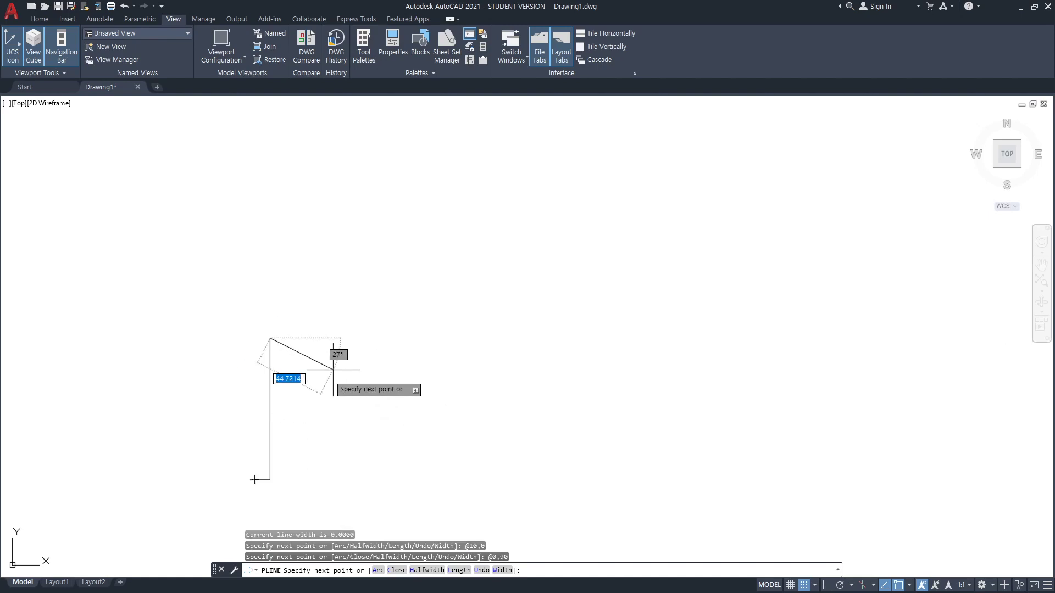
text(a)
key(Return)
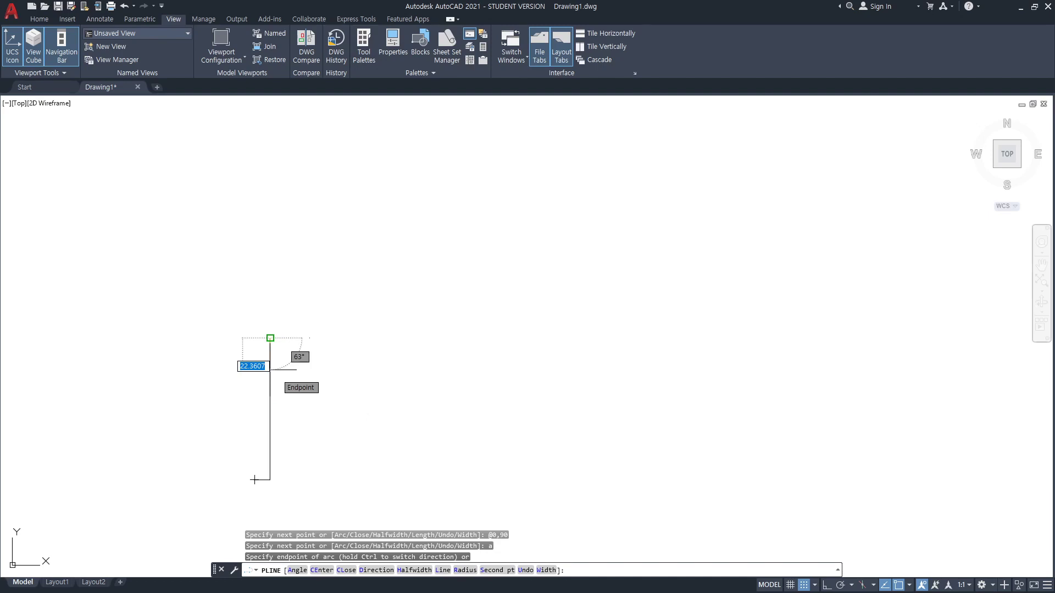
mouse_move(269, 339)
mouse_down()
mouse_move(324, 351)
mouse_move(394, 465)
mouse_up()
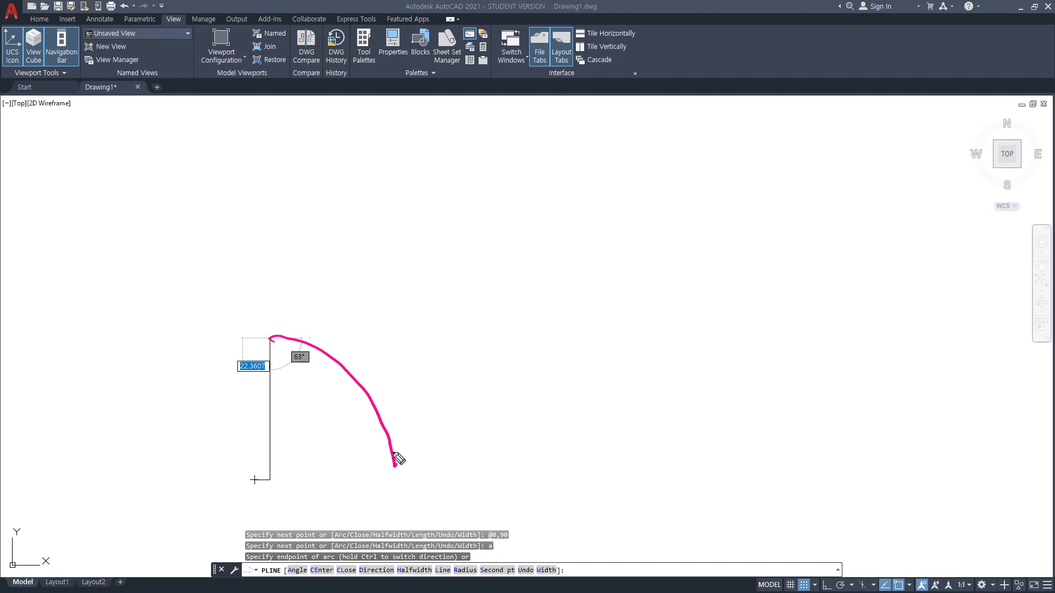
- Trace the door's vertical segment and arc swing, and write 'Arc: Cen' beside it
mouse_move(266, 478)
mouse_down()
mouse_move(272, 345)
mouse_move(366, 277)
mouse_up()
drag(270, 337, 191, 274)
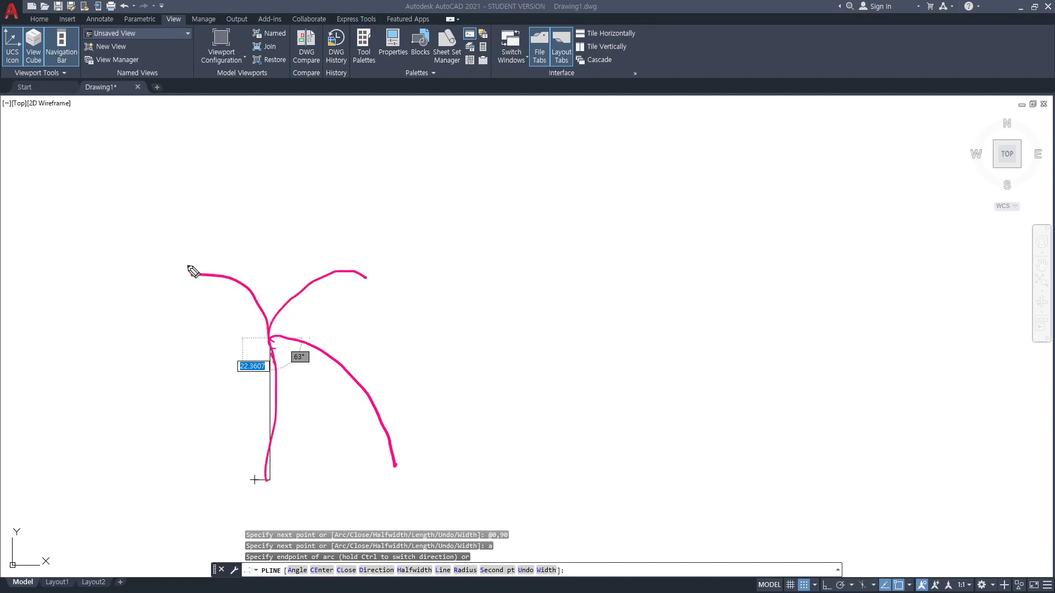
drag(275, 336, 395, 467)
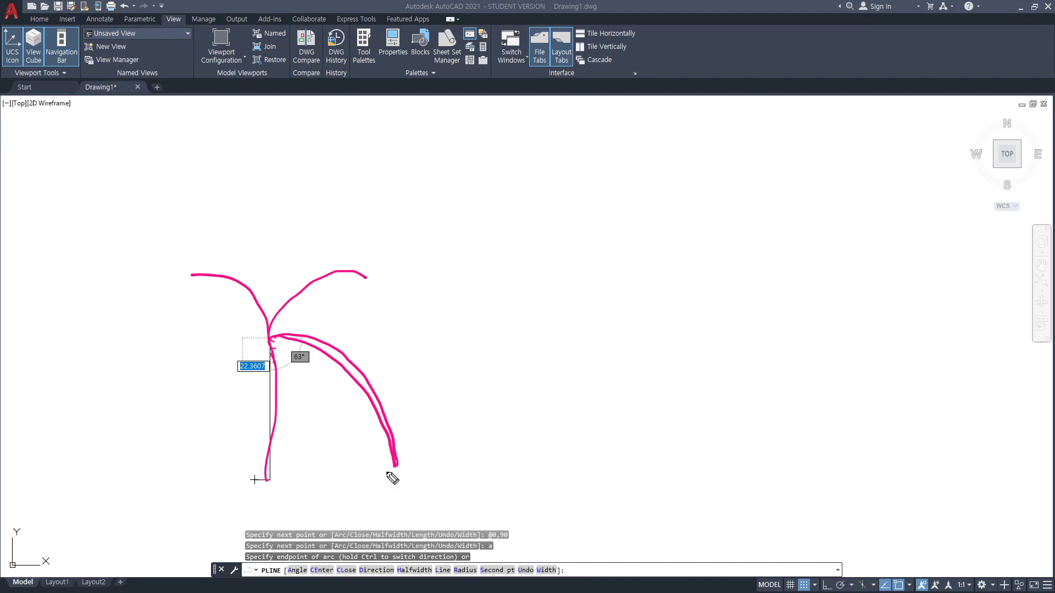
mouse_move(354, 416)
mouse_down()
mouse_move(457, 326)
mouse_move(472, 340)
mouse_up()
mouse_move(489, 307)
mouse_down()
mouse_move(527, 283)
mouse_move(548, 292)
mouse_up()
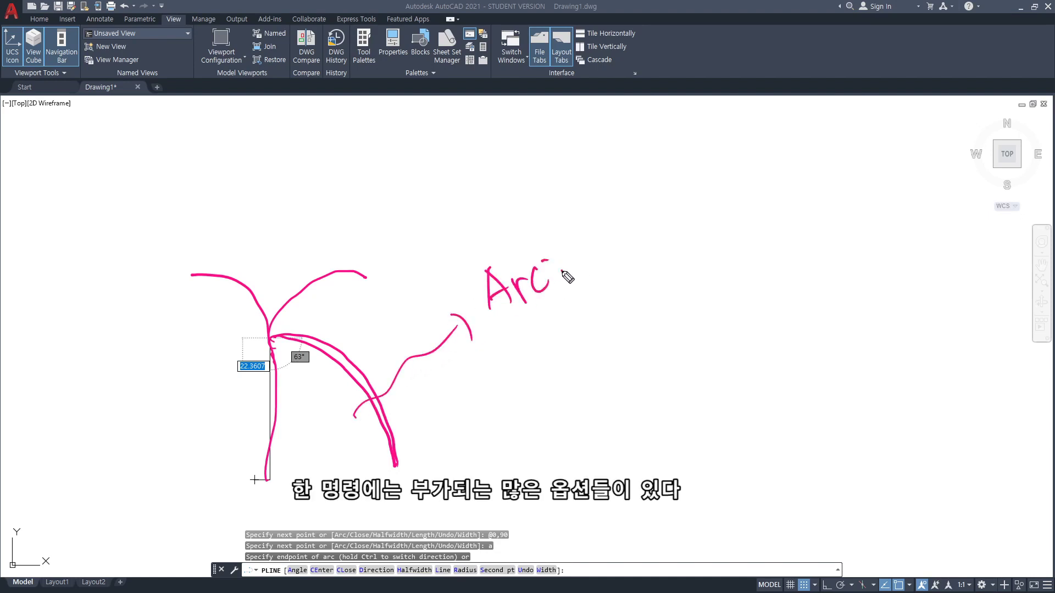
mouse_move(600, 206)
mouse_down()
mouse_move(618, 242)
mouse_move(643, 225)
mouse_up()
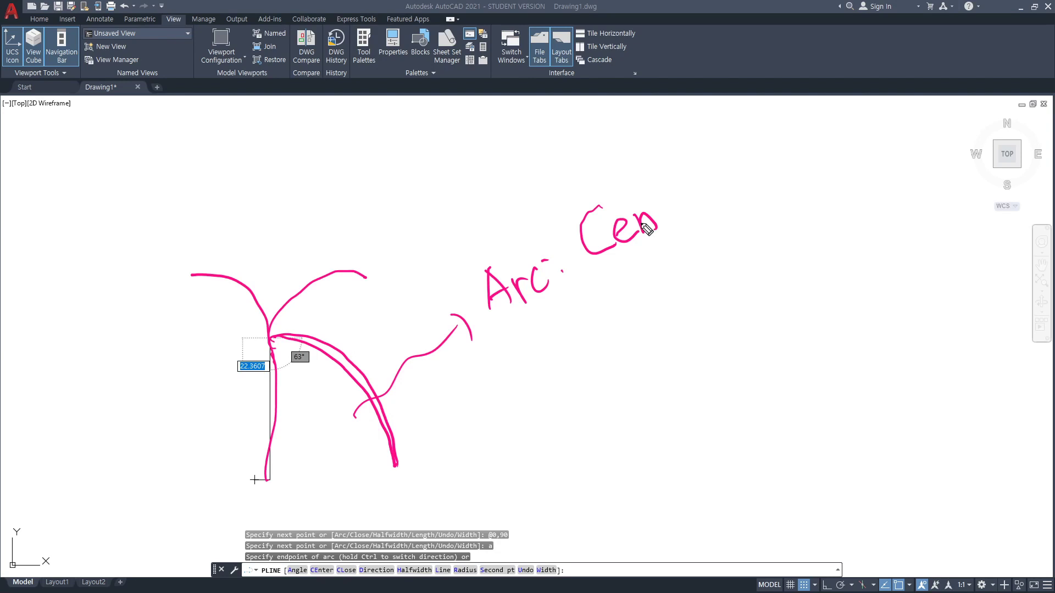
- Sketch a circle with its centre and a sector, mark the corner as arc centre, and arrow after Cen
drag(669, 284, 724, 331)
mouse_move(659, 281)
mouse_down()
mouse_move(567, 328)
mouse_move(605, 441)
mouse_move(709, 422)
mouse_move(731, 349)
mouse_up()
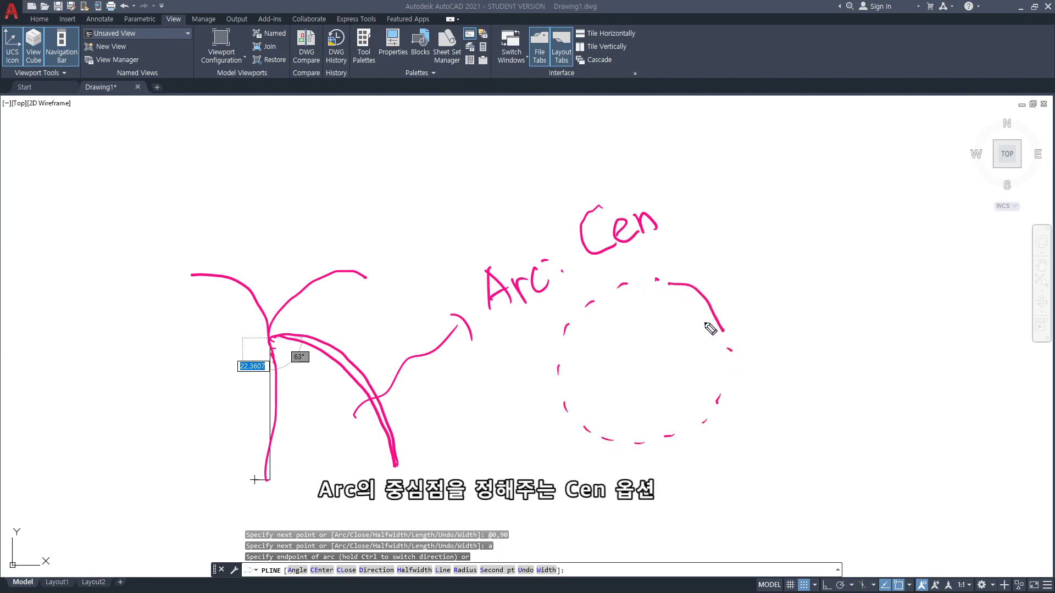
drag(640, 364, 633, 366)
mouse_move(669, 284)
mouse_down()
mouse_move(637, 367)
mouse_move(724, 328)
mouse_up()
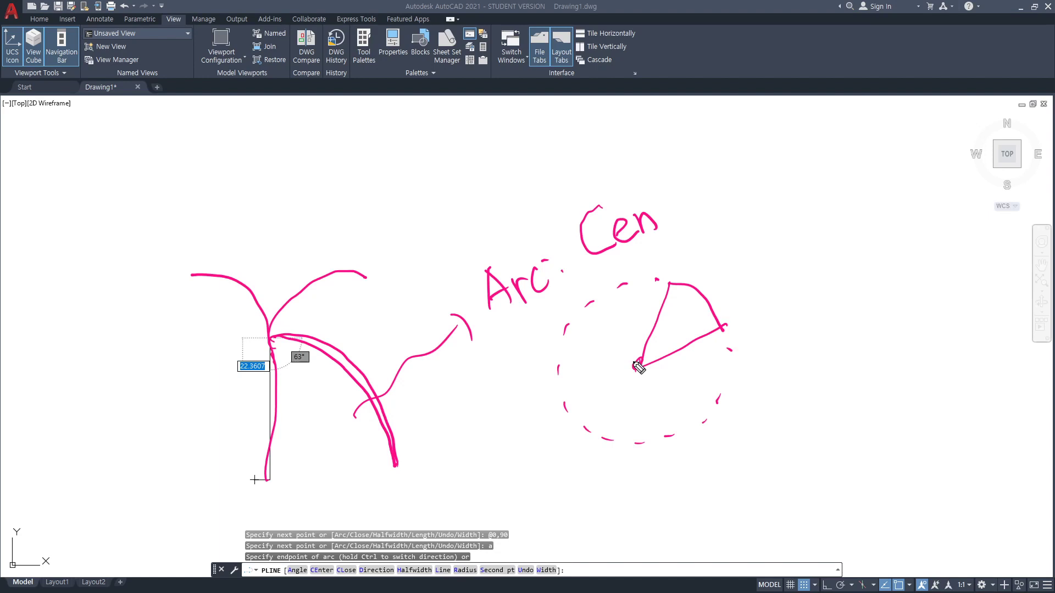
drag(638, 367, 647, 361)
drag(266, 481, 266, 488)
drag(654, 212, 691, 208)
click(718, 147)
- Write 'Angle' after the arrow, mark the sector's angle, and underline Cen and Angle
mouse_move(718, 148)
mouse_down()
mouse_move(712, 193)
mouse_move(764, 181)
mouse_up()
drag(757, 129, 766, 182)
mouse_move(782, 144)
mouse_down()
mouse_move(787, 163)
mouse_move(819, 155)
mouse_up()
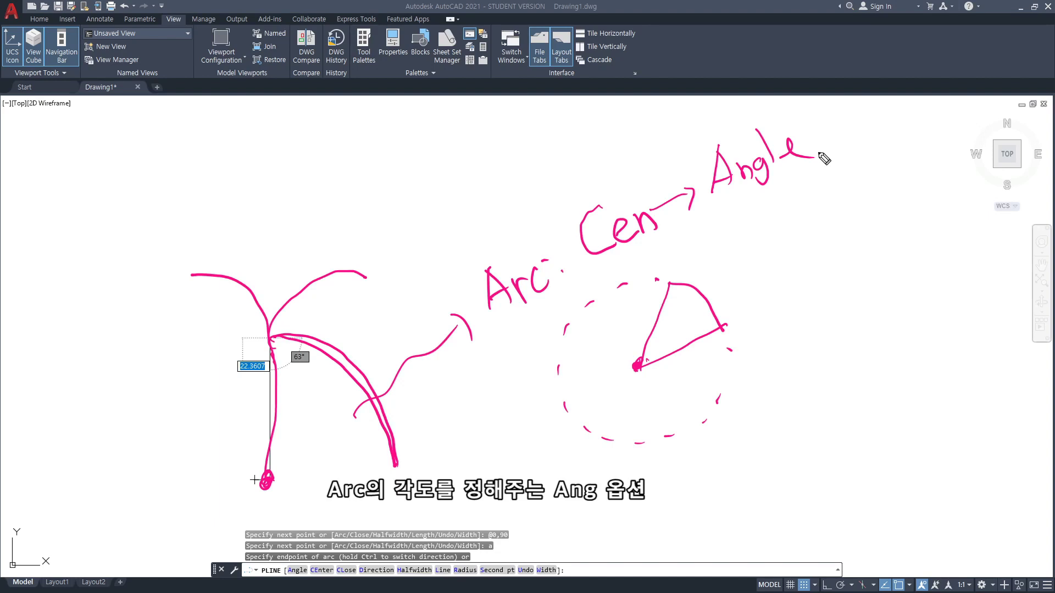
mouse_move(649, 333)
mouse_down()
mouse_move(673, 352)
mouse_move(685, 333)
mouse_up()
drag(717, 206, 824, 163)
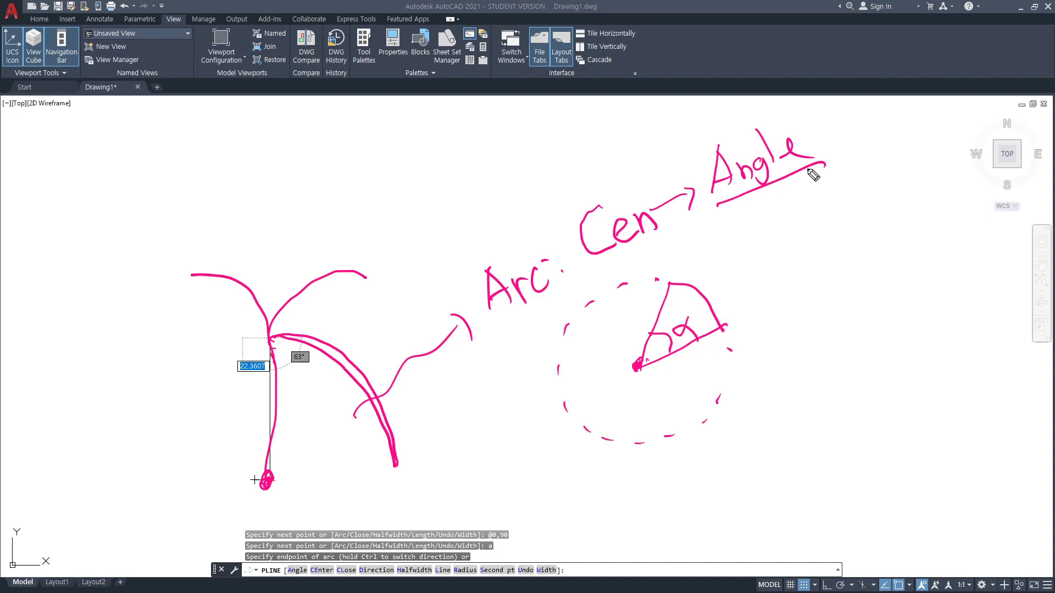
drag(646, 364, 667, 344)
drag(590, 267, 654, 237)
drag(713, 211, 812, 158)
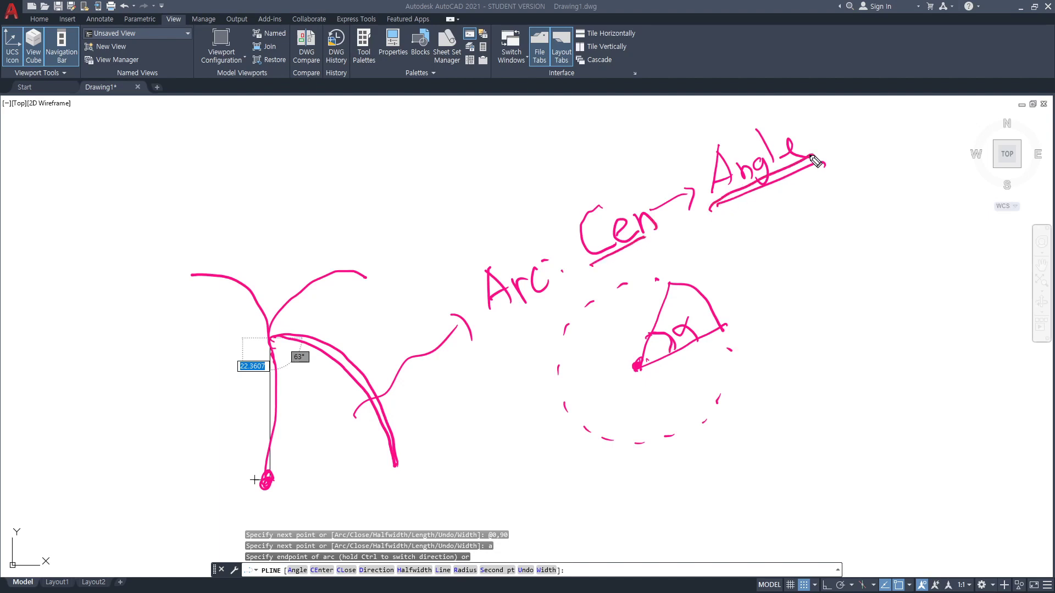
- Mark the right angle at the door's corner and link the door arc to the Arc note
mouse_move(268, 466)
mouse_down()
mouse_move(291, 446)
mouse_move(293, 475)
mouse_move(398, 463)
mouse_up()
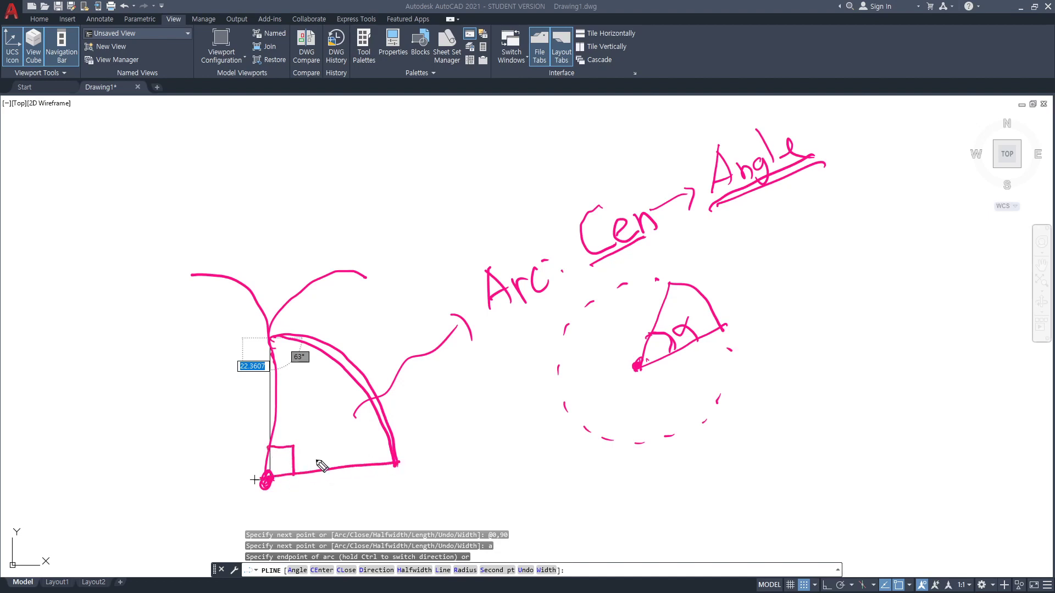
drag(219, 484, 268, 350)
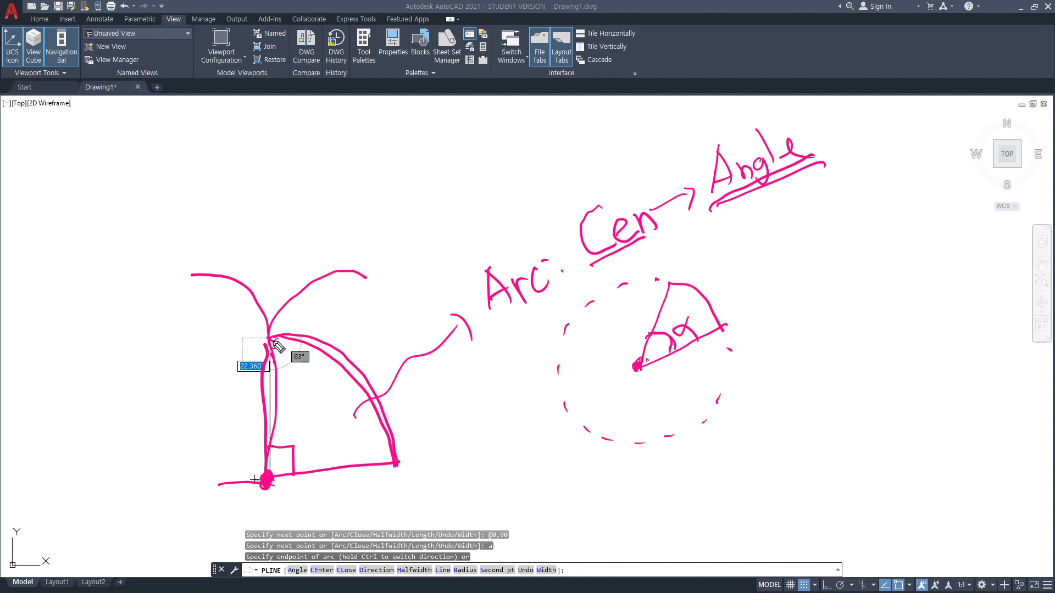
drag(272, 445, 297, 475)
mouse_move(275, 336)
mouse_down()
mouse_move(397, 442)
mouse_move(399, 479)
mouse_up()
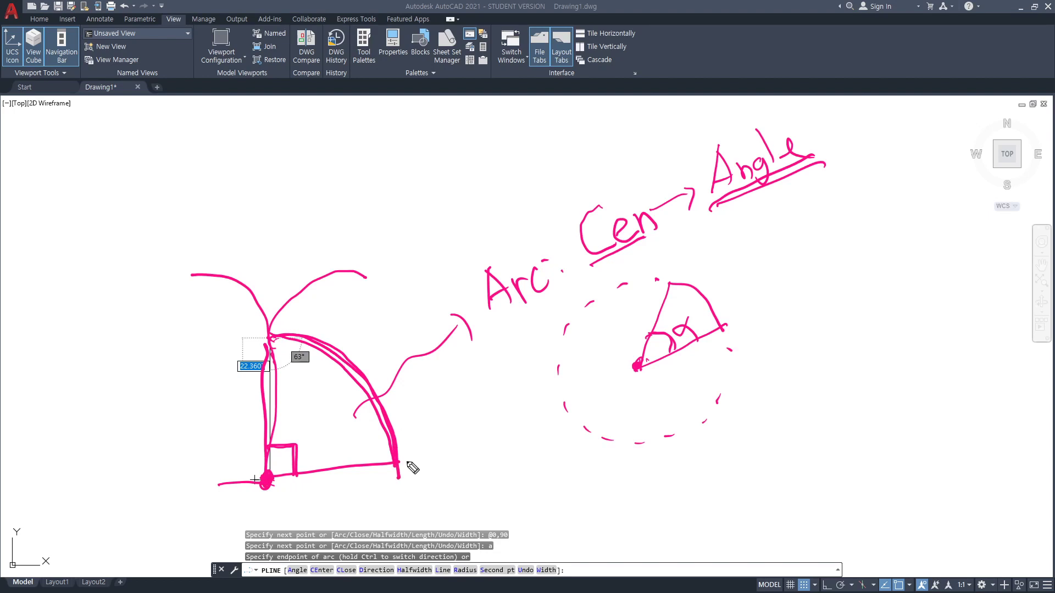
mouse_move(405, 434)
mouse_down()
mouse_move(466, 343)
mouse_move(510, 325)
mouse_up()
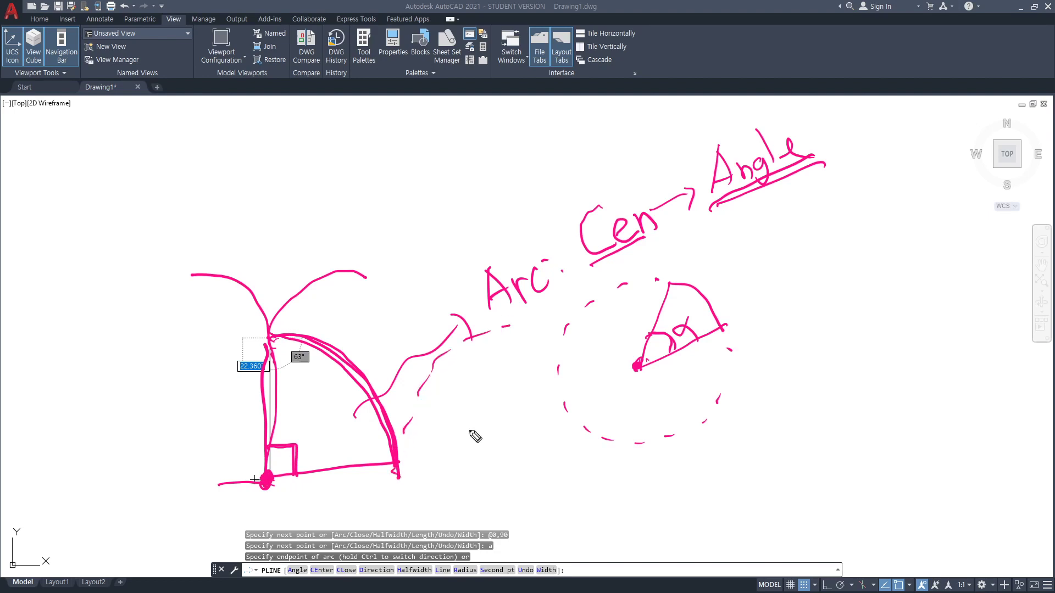
drag(516, 461, 513, 468)
mouse_move(401, 473)
mouse_down()
mouse_move(478, 497)
mouse_move(472, 505)
mouse_move(503, 505)
mouse_up()
mouse_move(514, 492)
mouse_down()
mouse_move(513, 504)
mouse_move(533, 492)
mouse_move(560, 499)
mouse_move(566, 479)
mouse_up()
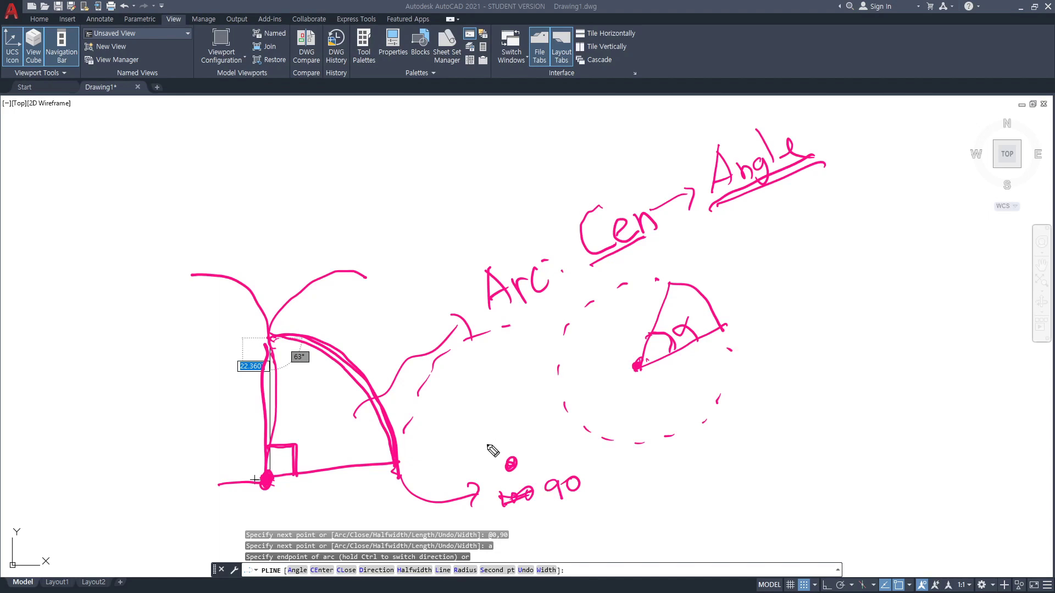
drag(476, 459, 501, 425)
mouse_move(474, 391)
mouse_down()
mouse_move(469, 405)
mouse_move(485, 391)
mouse_up()
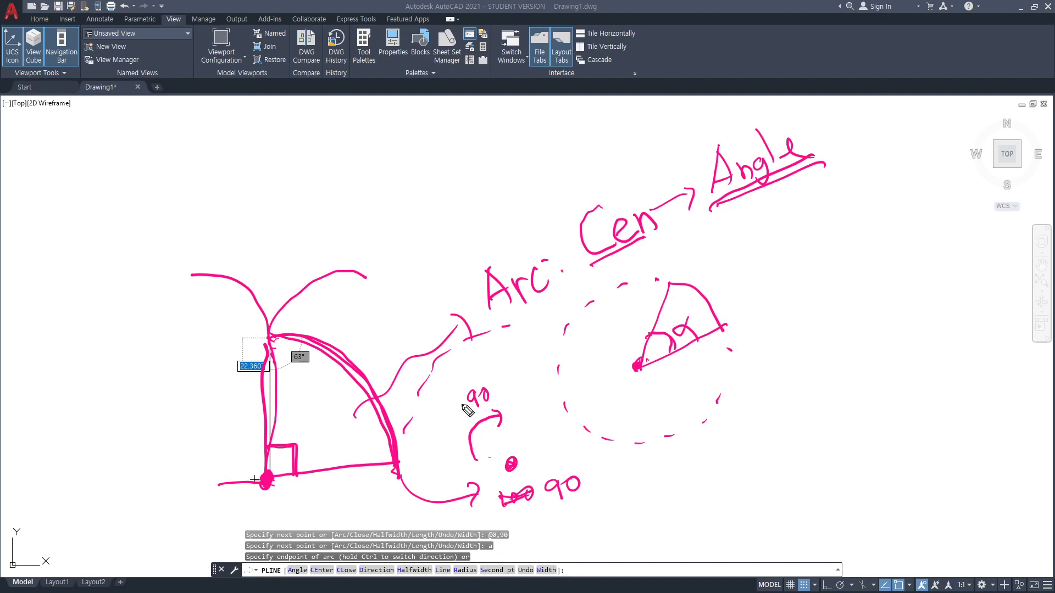
mouse_move(791, 456)
mouse_down()
mouse_move(906, 456)
mouse_move(907, 471)
mouse_move(800, 391)
mouse_move(812, 367)
mouse_up()
mouse_move(887, 478)
mouse_down()
mouse_move(895, 498)
mouse_move(924, 477)
mouse_up()
drag(764, 388, 772, 399)
drag(780, 379, 756, 425)
mouse_move(980, 435)
mouse_down()
mouse_move(980, 464)
mouse_move(999, 450)
mouse_move(969, 436)
mouse_up()
drag(803, 298, 800, 299)
mouse_move(786, 311)
mouse_down()
mouse_move(814, 307)
mouse_move(801, 321)
mouse_up()
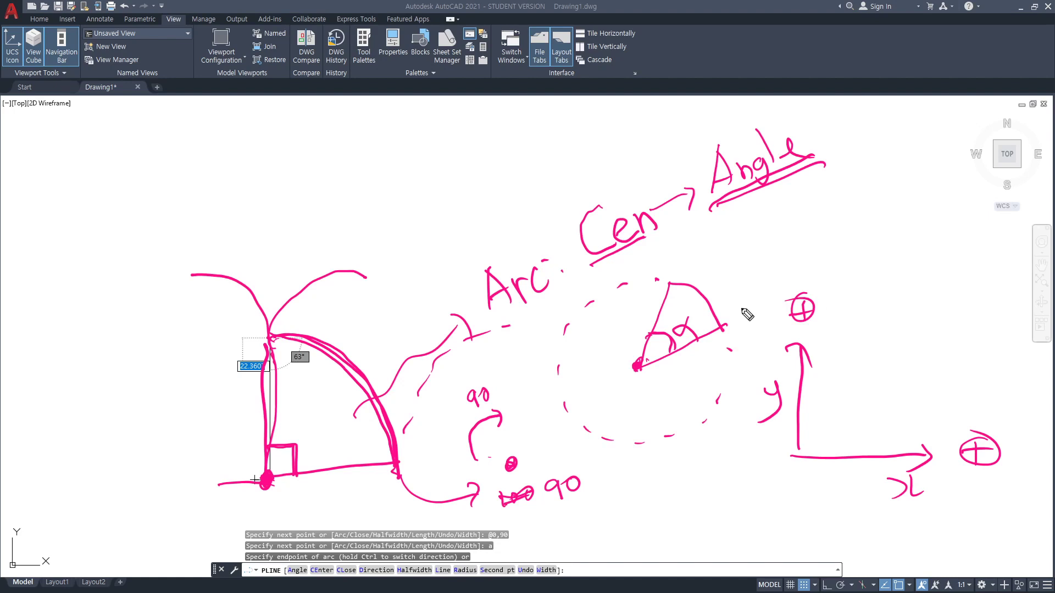
mouse_move(881, 456)
mouse_down()
mouse_move(862, 414)
mouse_move(912, 413)
mouse_move(904, 424)
mouse_move(913, 411)
mouse_up()
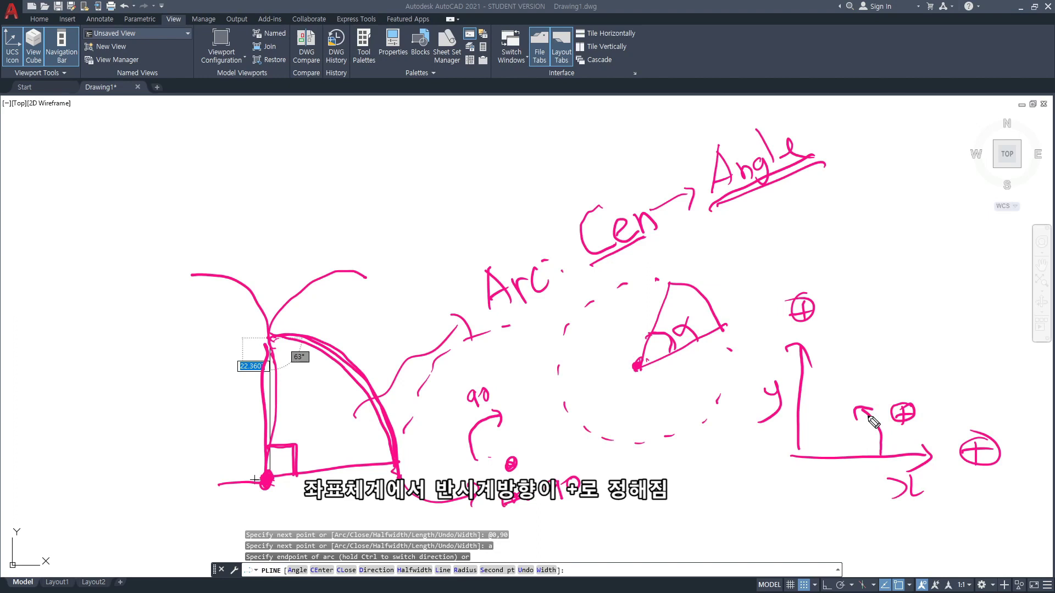
mouse_move(860, 337)
mouse_down()
mouse_move(905, 378)
mouse_move(915, 368)
mouse_up()
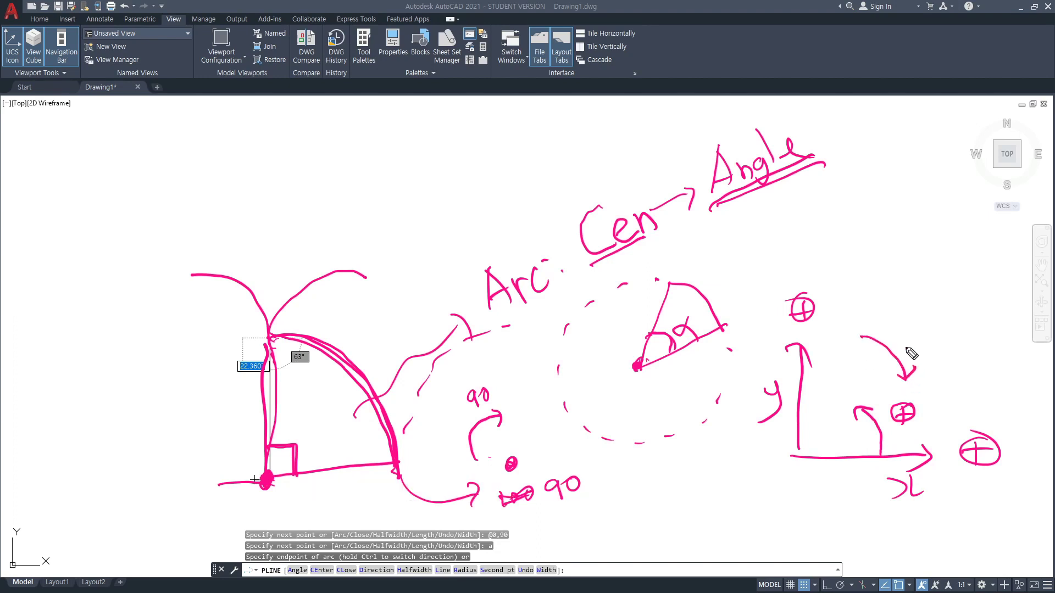
mouse_move(917, 344)
mouse_down()
mouse_move(937, 350)
mouse_move(925, 331)
mouse_up()
mouse_move(268, 407)
mouse_down()
mouse_move(321, 426)
mouse_move(331, 460)
mouse_move(328, 449)
mouse_move(358, 454)
mouse_move(372, 442)
mouse_up()
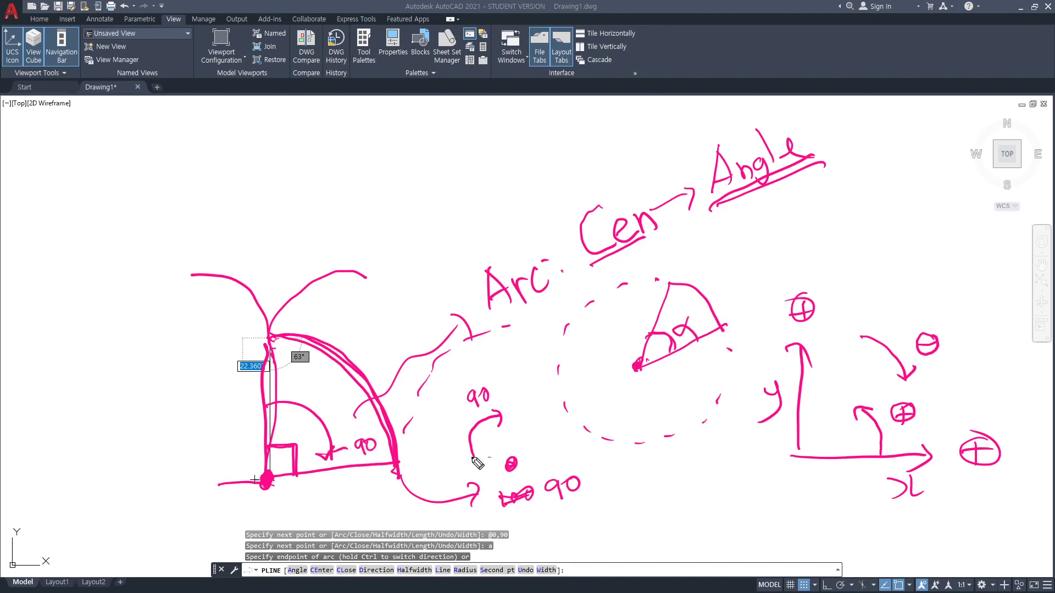
mouse_move(468, 459)
mouse_down()
mouse_move(496, 409)
mouse_move(500, 419)
mouse_move(455, 409)
mouse_up()
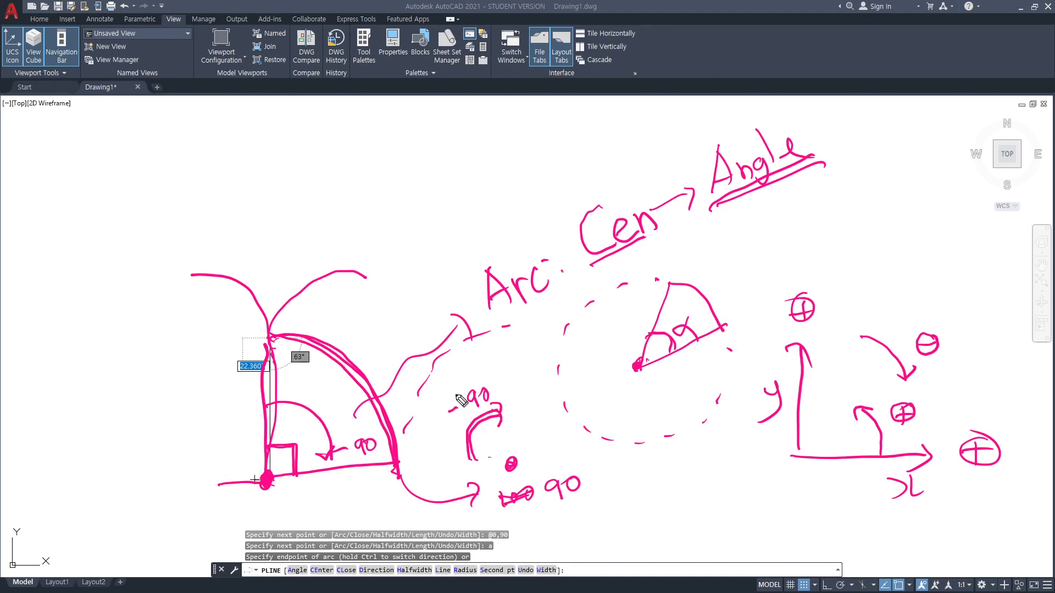
mouse_move(396, 465)
mouse_down()
mouse_move(470, 330)
mouse_move(524, 350)
mouse_move(540, 461)
mouse_move(586, 452)
mouse_up()
mouse_move(225, 488)
mouse_down()
mouse_move(273, 484)
mouse_move(253, 337)
mouse_move(379, 404)
mouse_move(406, 434)
mouse_move(506, 318)
mouse_move(539, 432)
mouse_move(571, 452)
mouse_up()
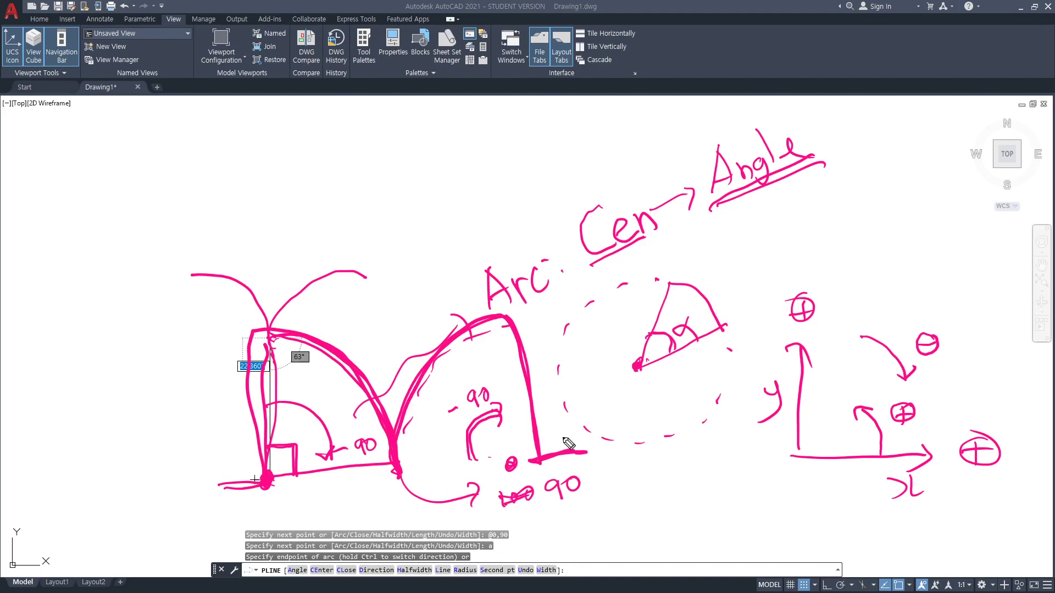
key(Escape)
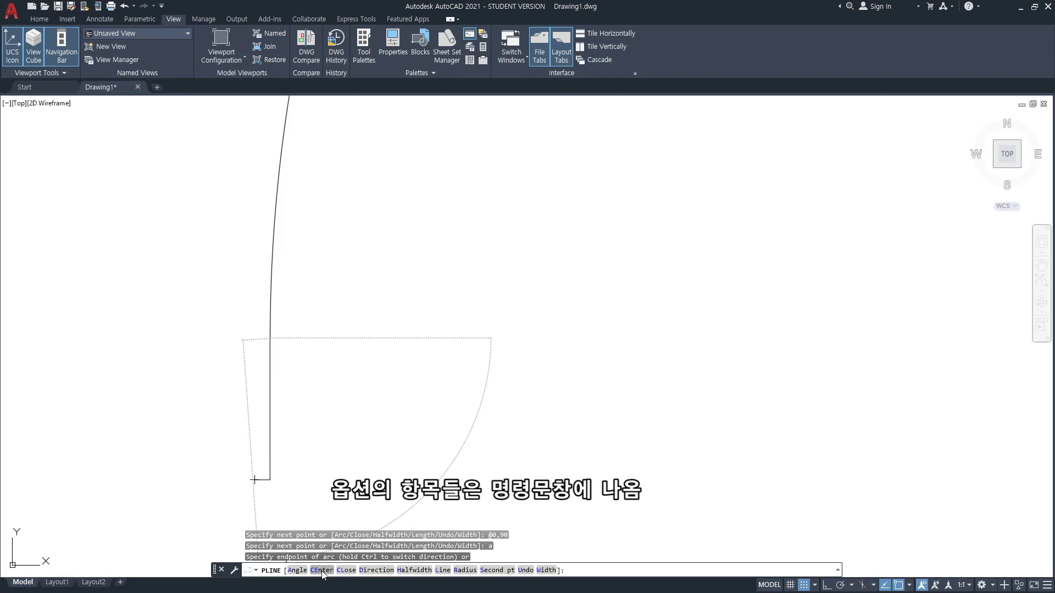
- Choose the CEnter option at the PLINE arc prompt
click(323, 571)
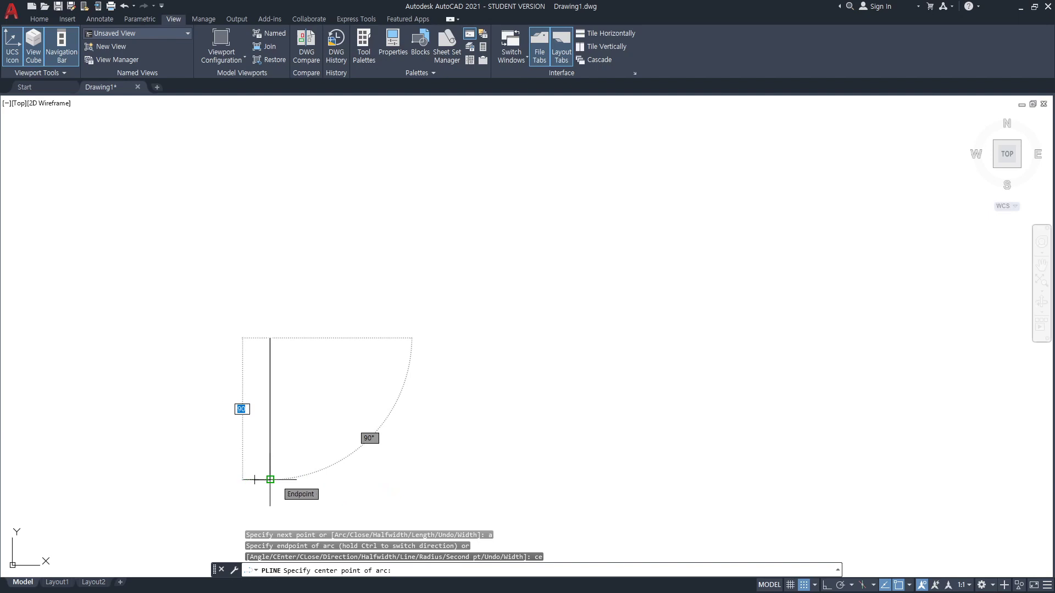
- Set the arc centre at the vertical line's bottom endpoint, then pick the Angle option
click(255, 479)
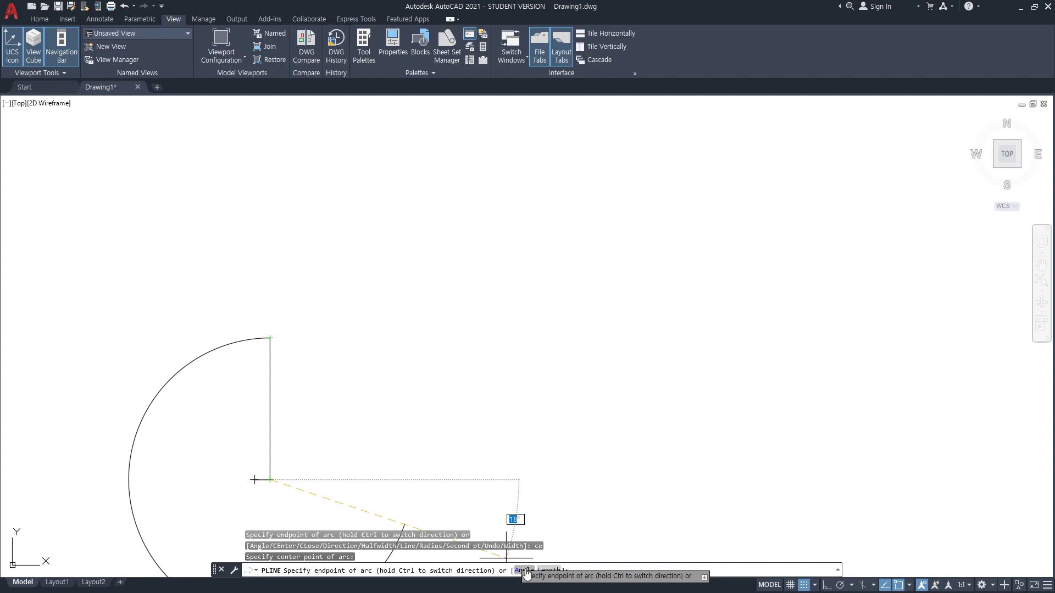
click(525, 573)
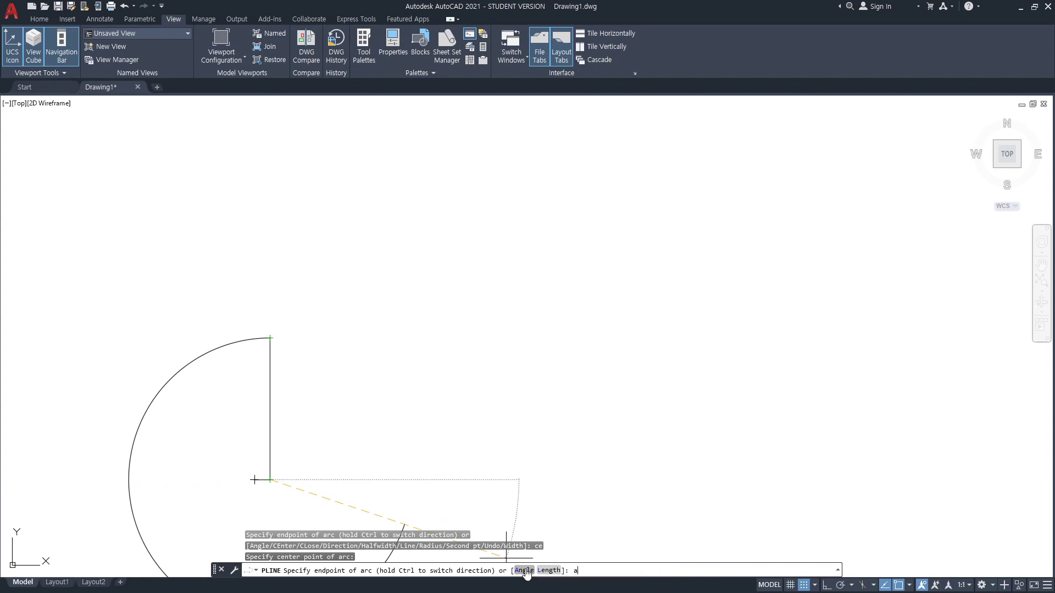
- Draw the first door arc with a -90° included angle, sweeping clockwise down to base level
key(Return)
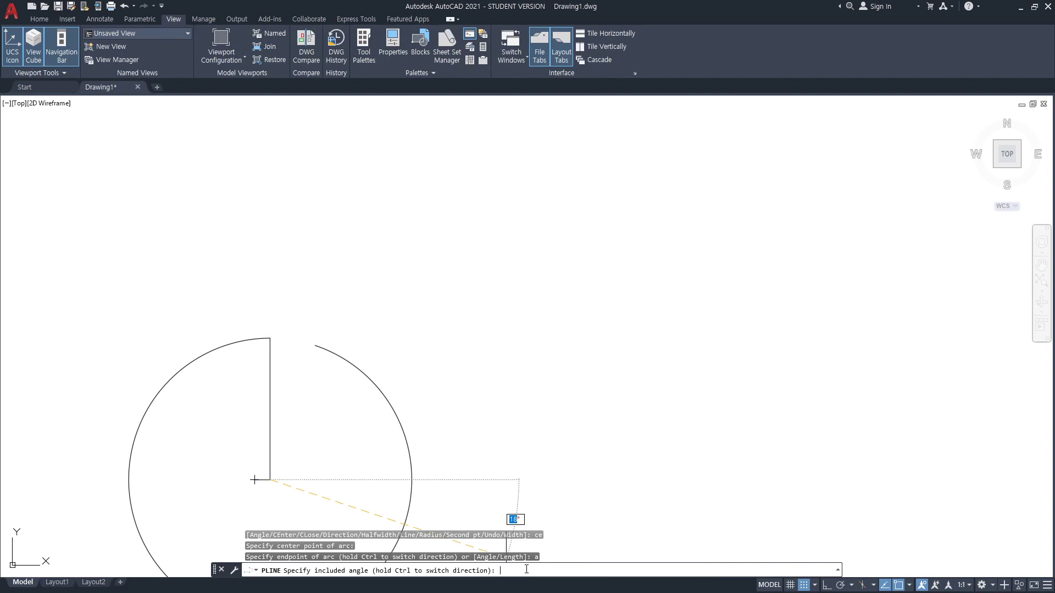
text(-)
key(Return)
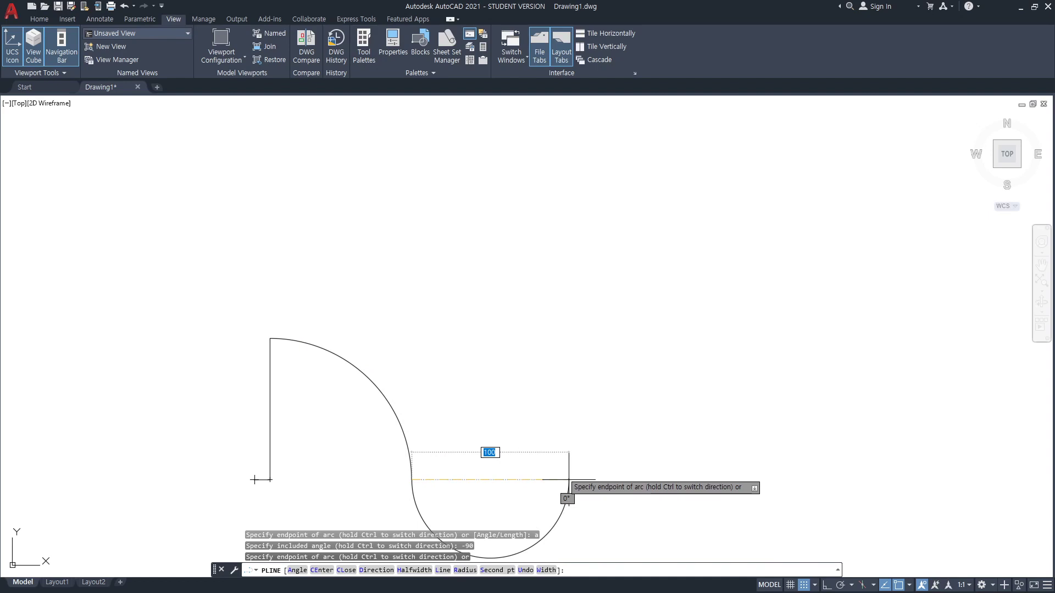
drag(570, 480, 570, 487)
mouse_move(424, 479)
mouse_down()
mouse_move(402, 484)
mouse_move(557, 472)
mouse_move(537, 488)
mouse_up()
mouse_move(494, 454)
mouse_down()
mouse_move(516, 441)
mouse_move(541, 448)
mouse_up()
drag(554, 430, 552, 432)
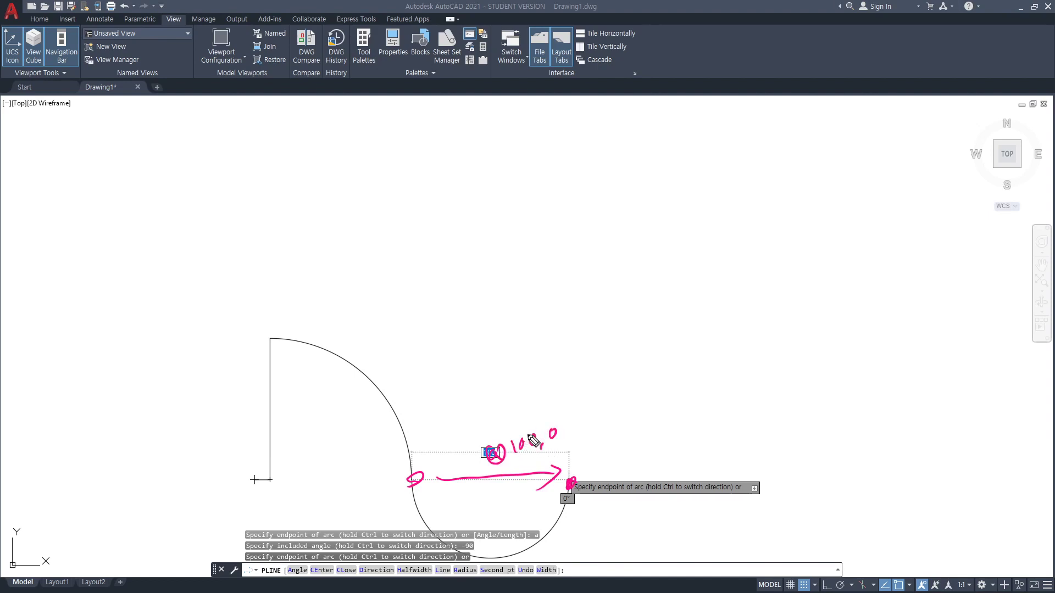
drag(494, 456, 555, 434)
drag(474, 495, 517, 497)
drag(531, 483, 521, 497)
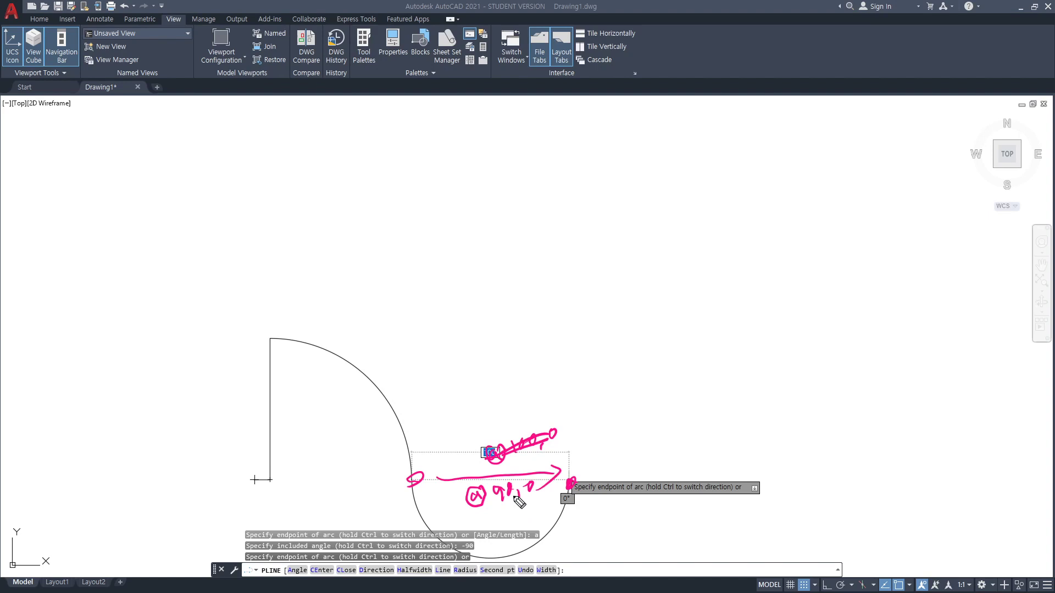
key(Escape)
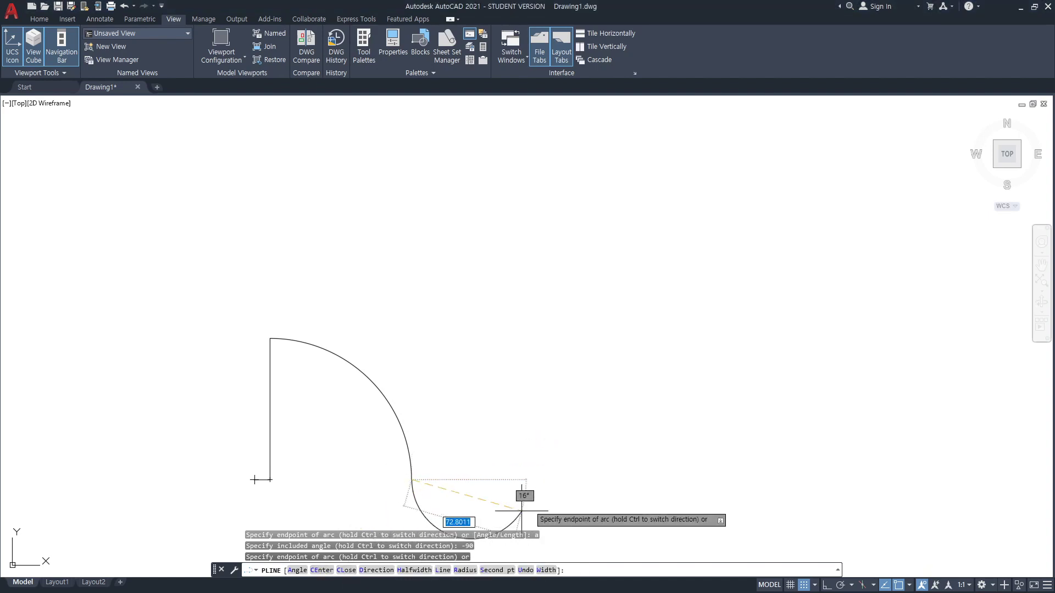
text(ce)
key(Return)
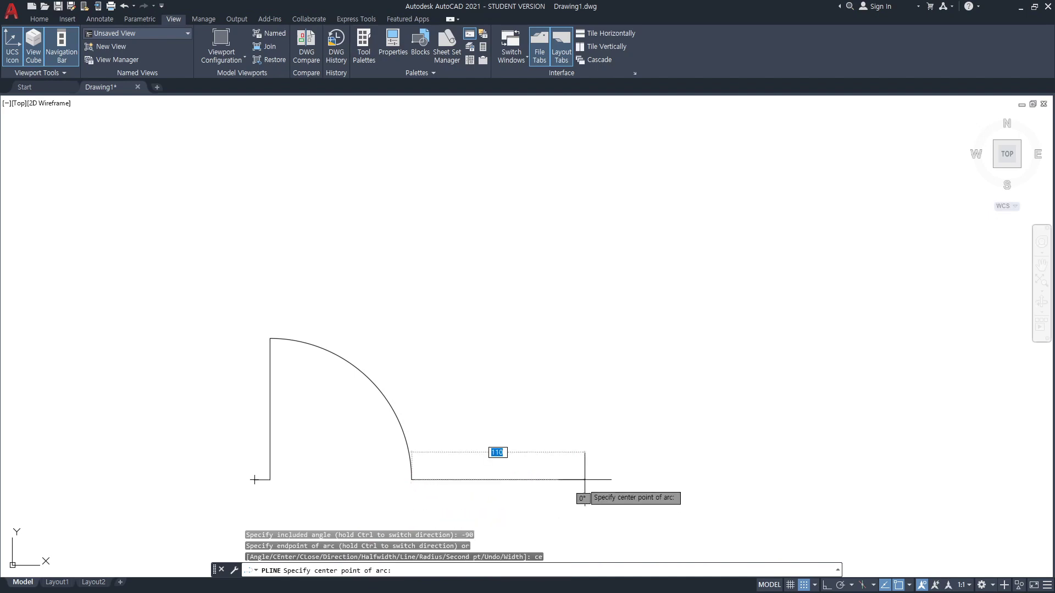
text(@)
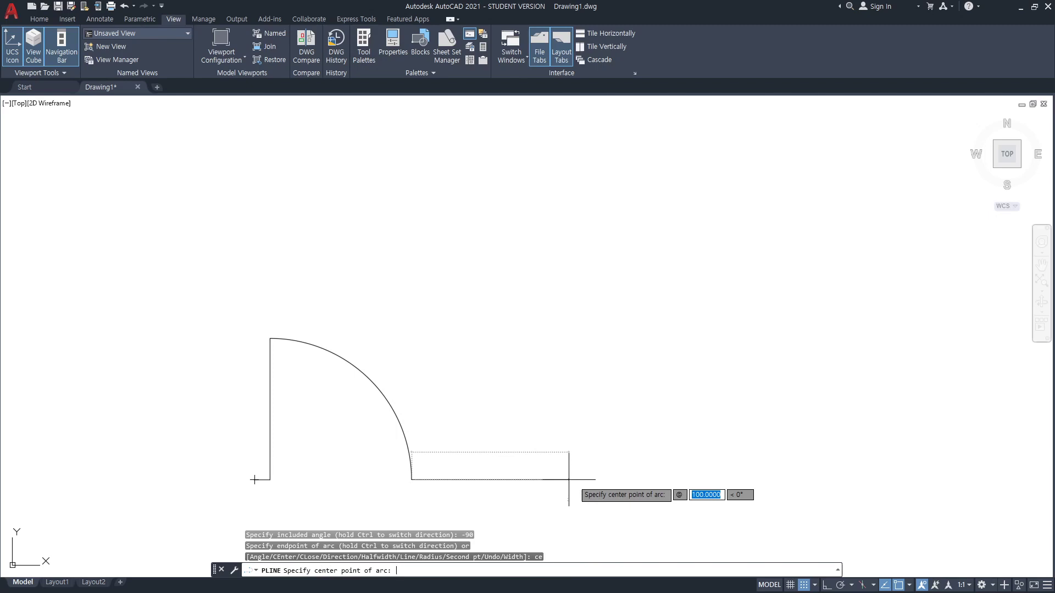
text(90)
key(Tab)
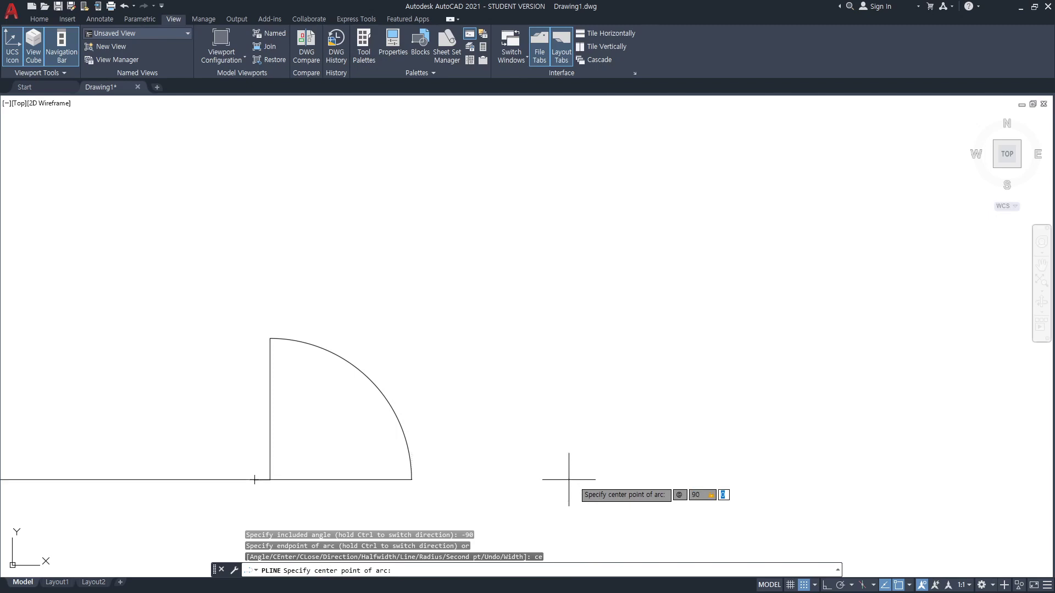
text(0)
key(Return)
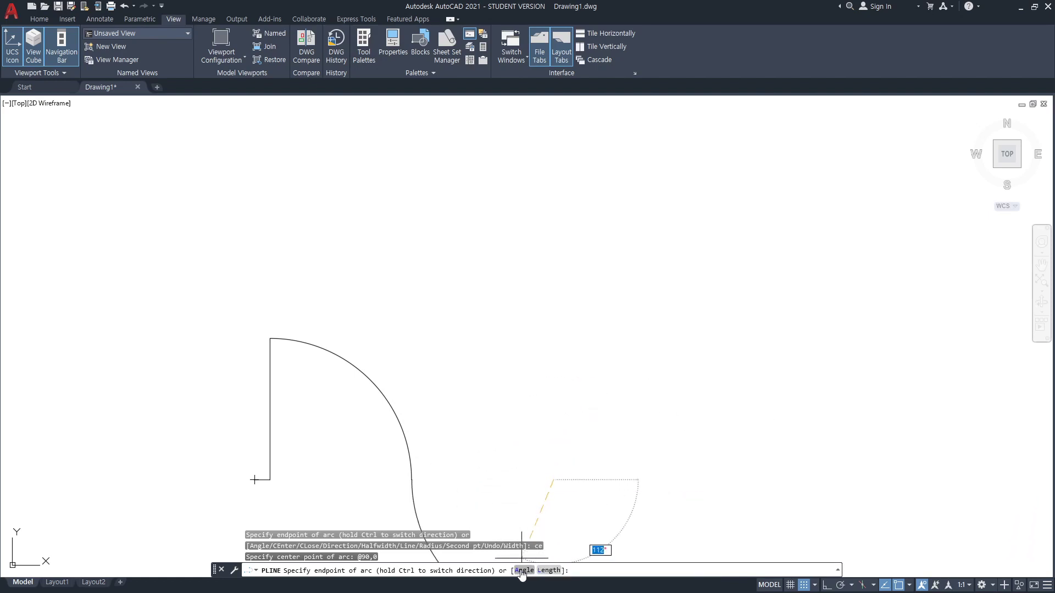
click(524, 572)
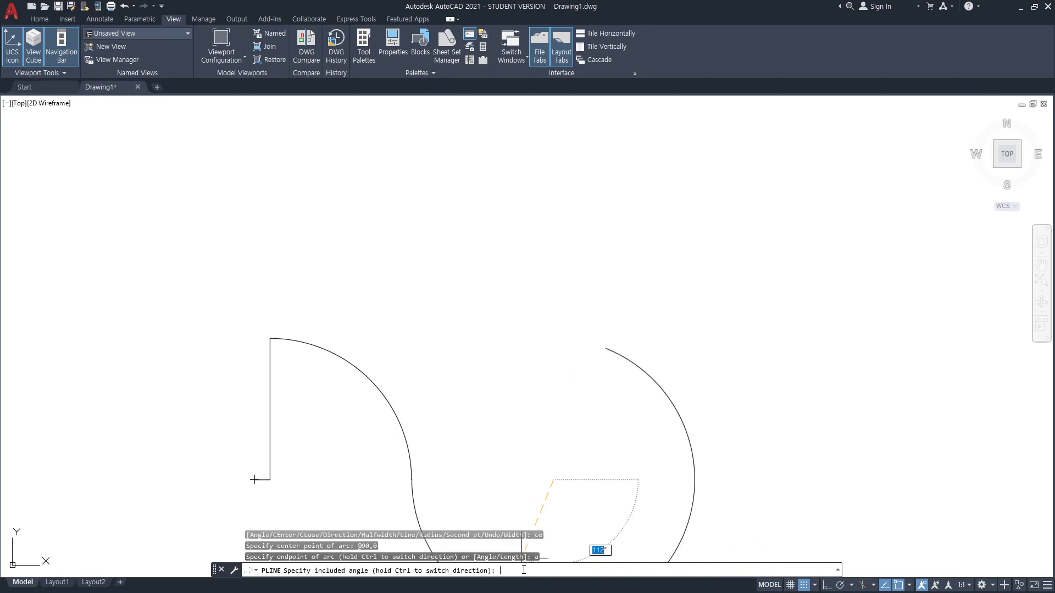
text(-90)
key(Return)
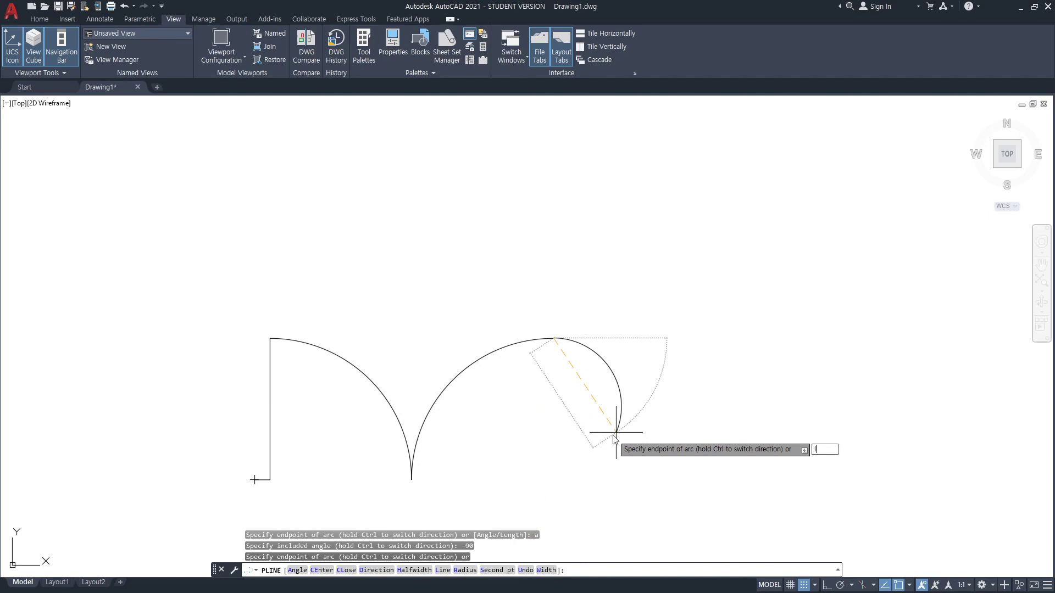
- Finish the polyline with a 90-unit downward line and a 10-unit foot to the right
text(l)
key(Return)
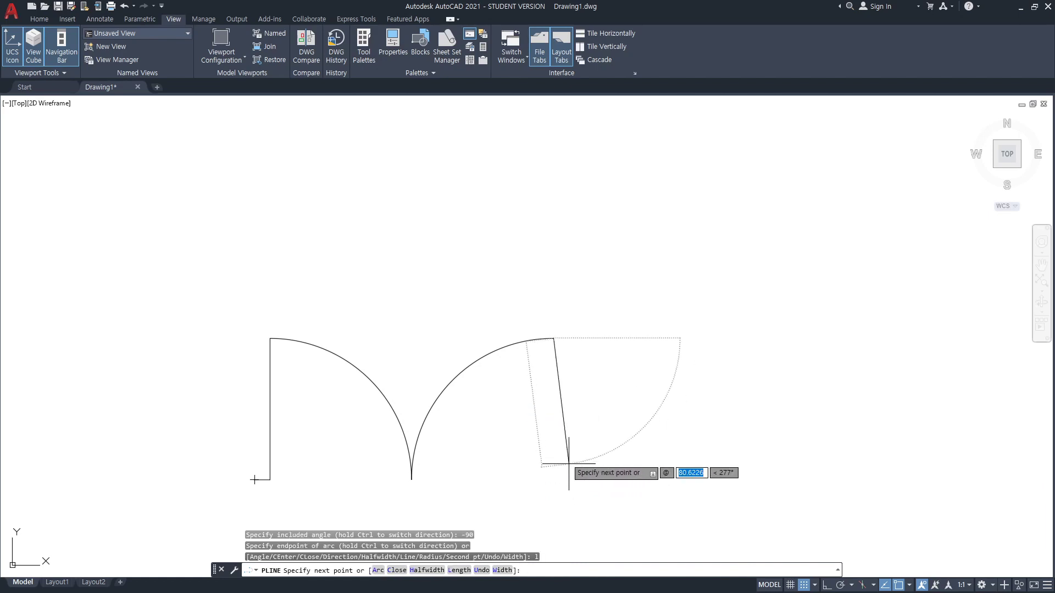
text(0,-)
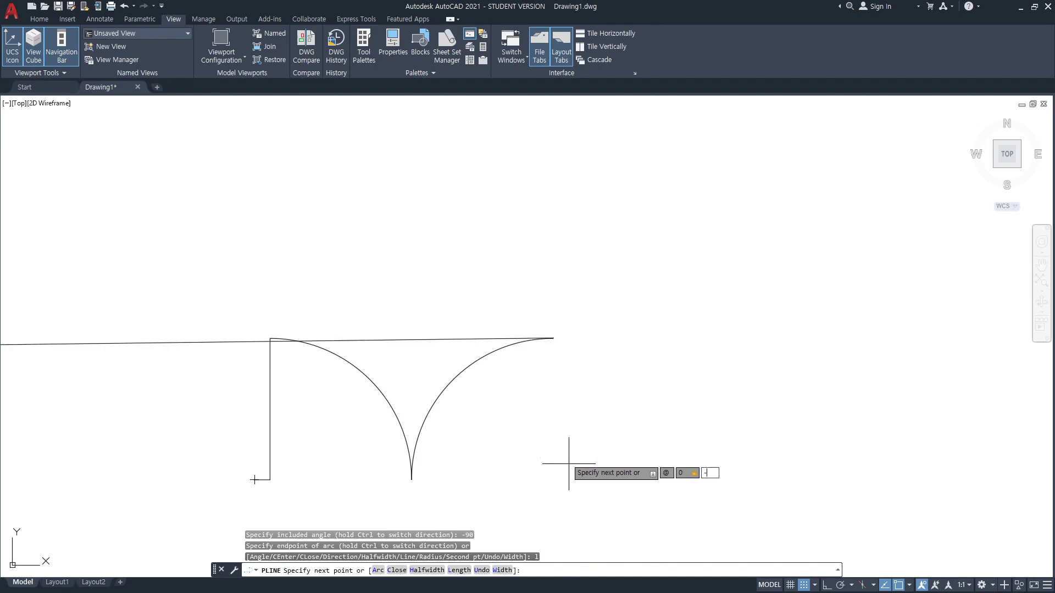
key(Return)
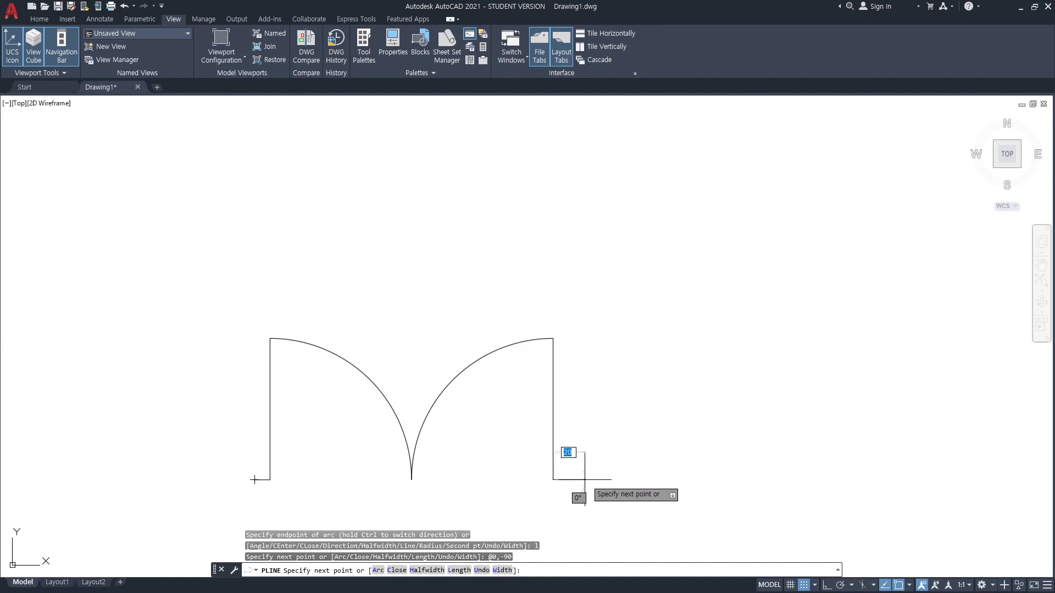
text(10,0)
key(Return)
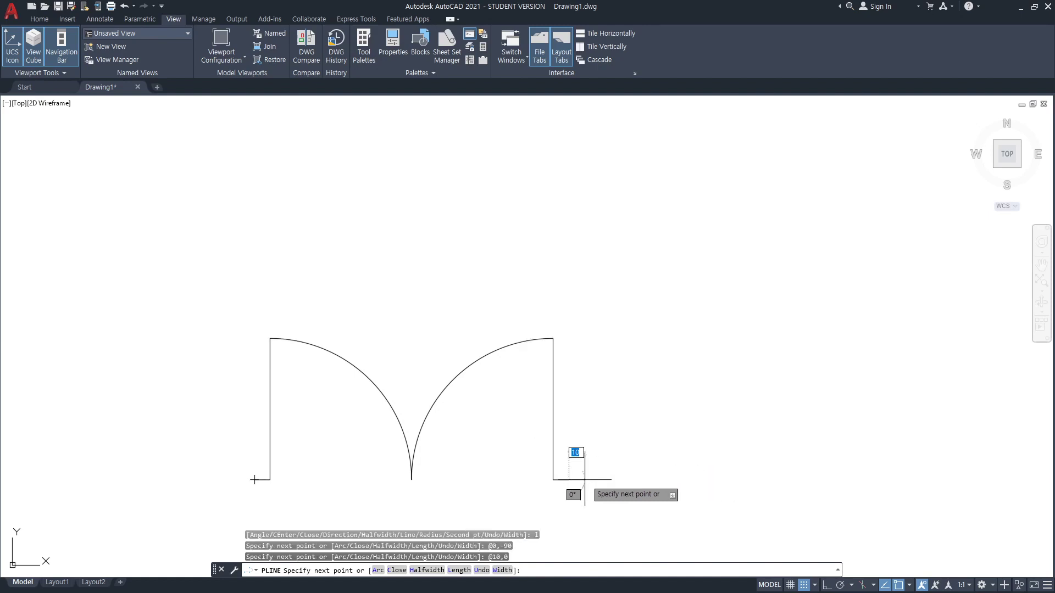
key(Return)
mouse_move(507, 370)
middle_down()
mouse_move(653, 326)
mouse_move(633, 324)
middle_up()
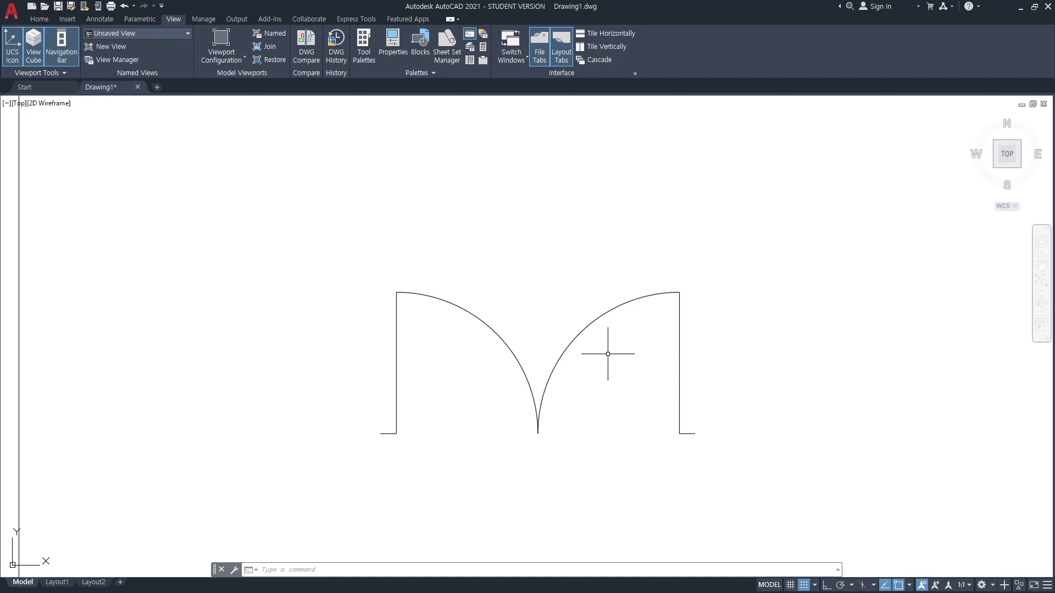
text(PE)
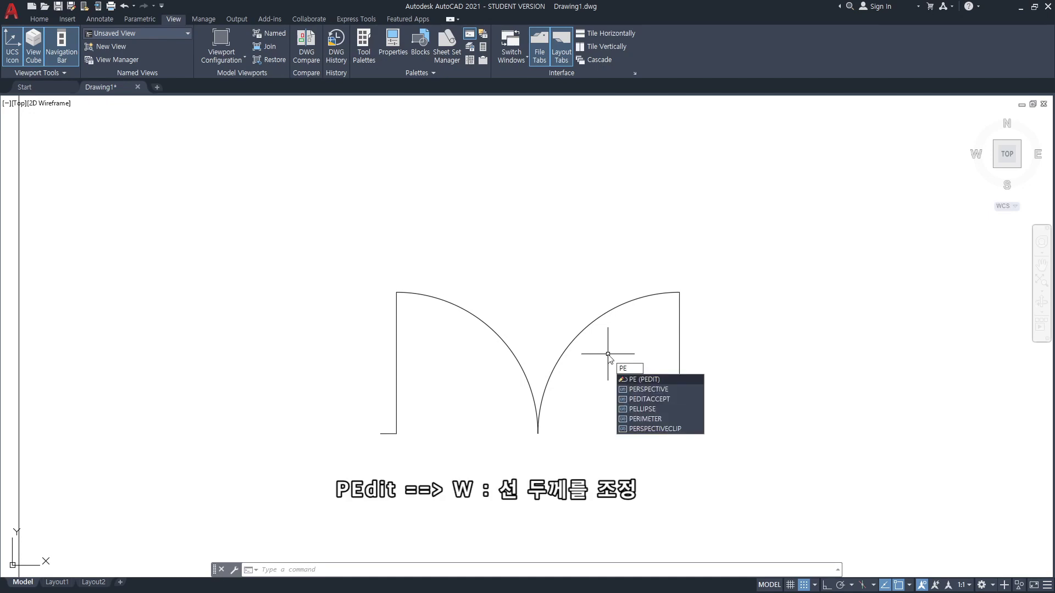
- Use PEDIT to give the door polyline a uniform width of 5
key(Return)
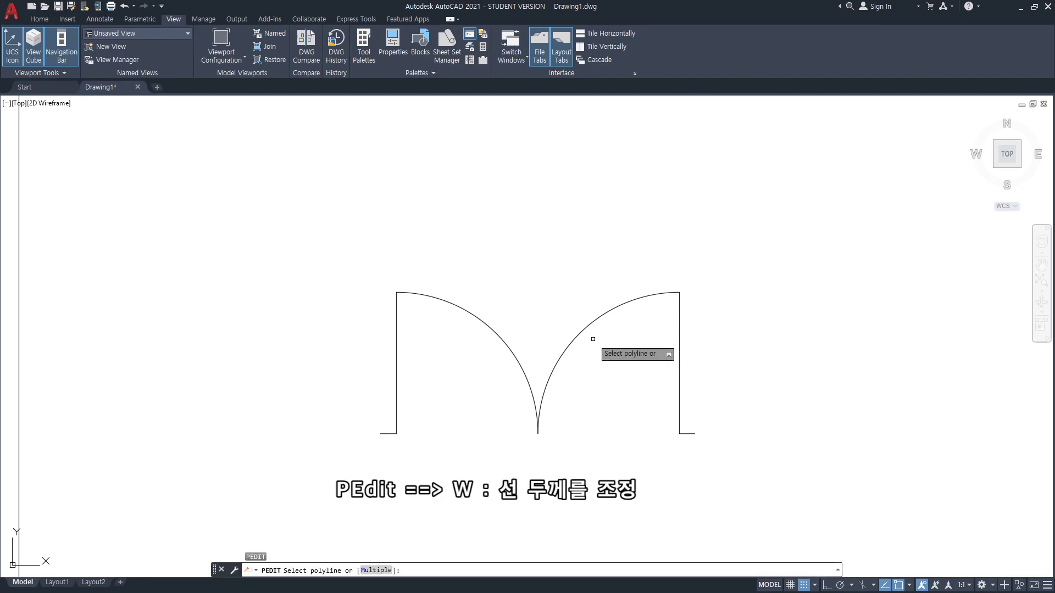
click(585, 328)
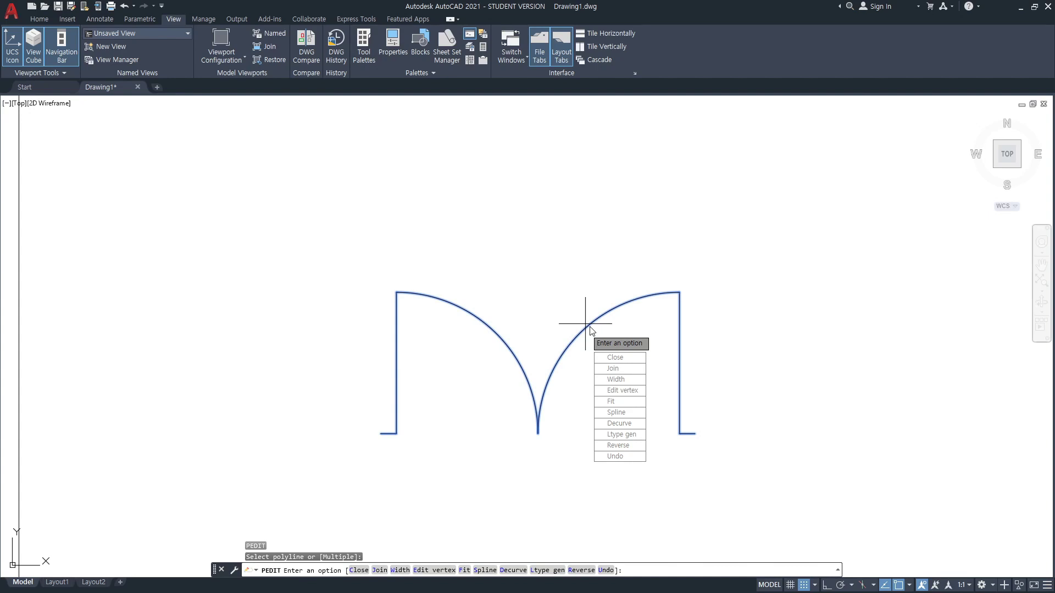
text(w)
key(Return)
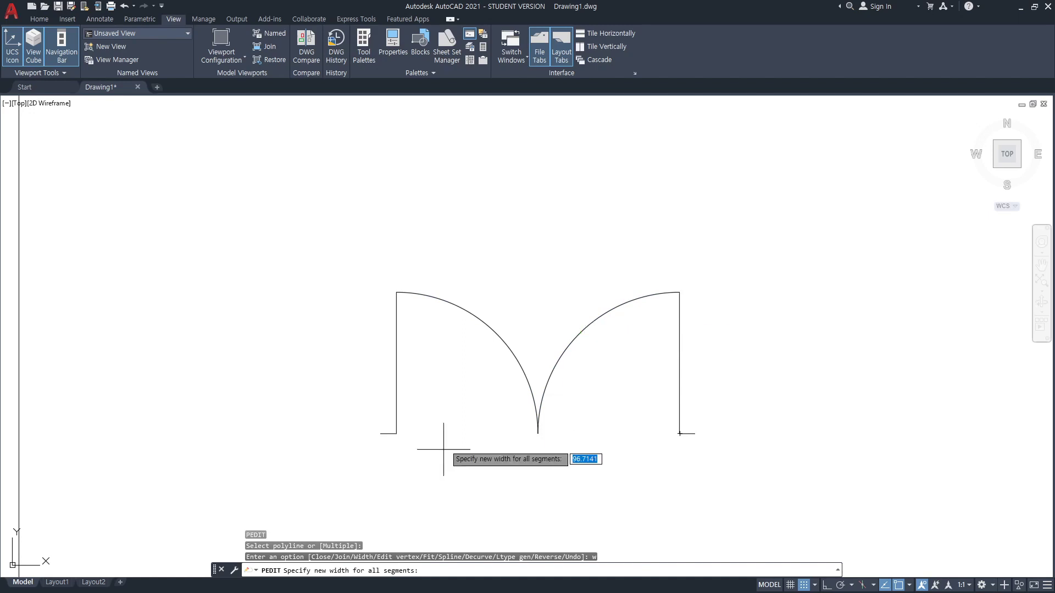
text(5)
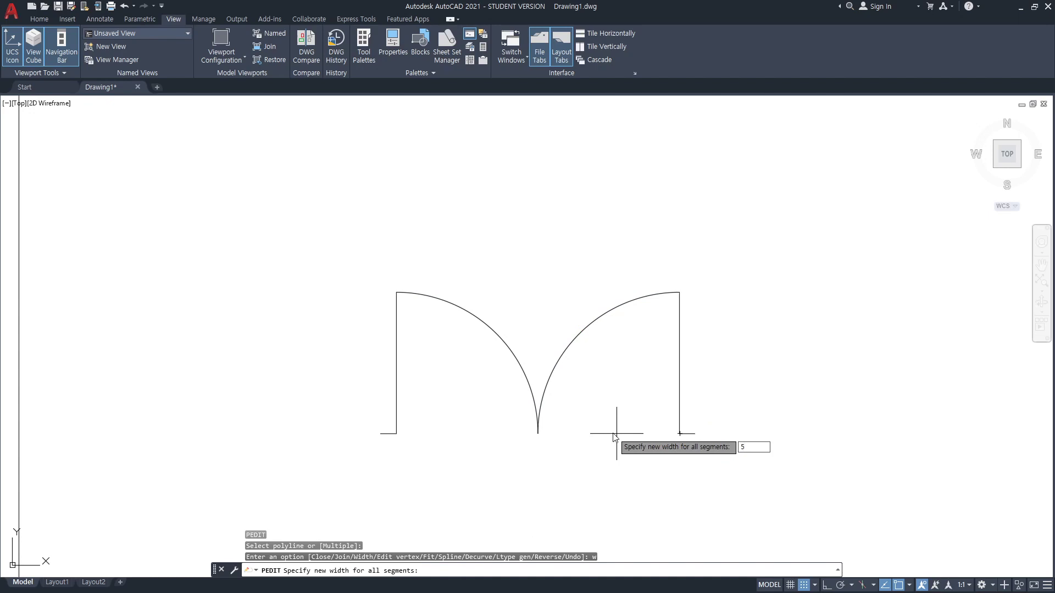
key(Return)
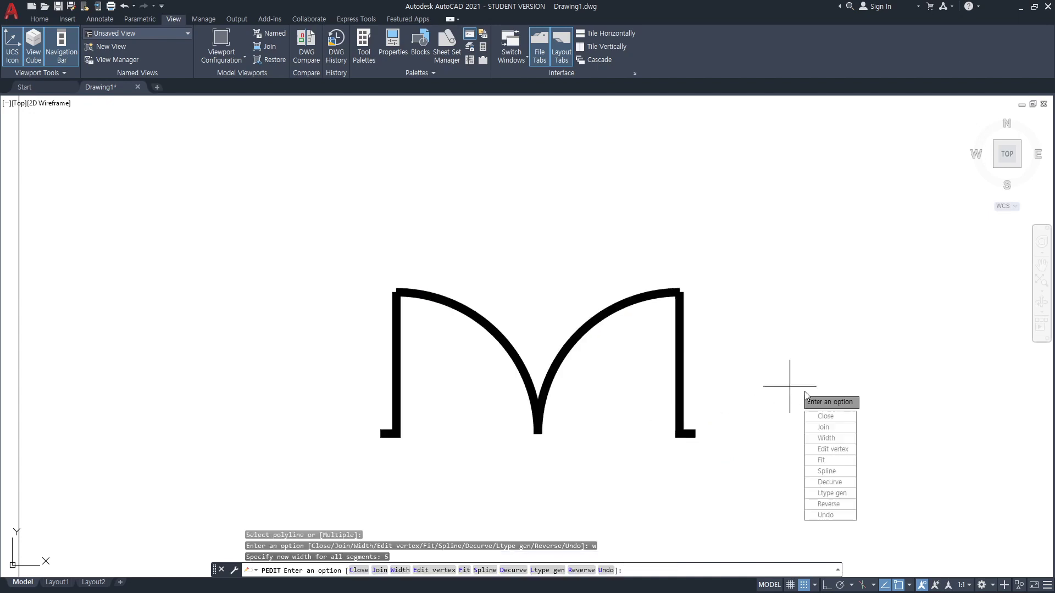
key(Return)
scroll(669, 359, down, 5)
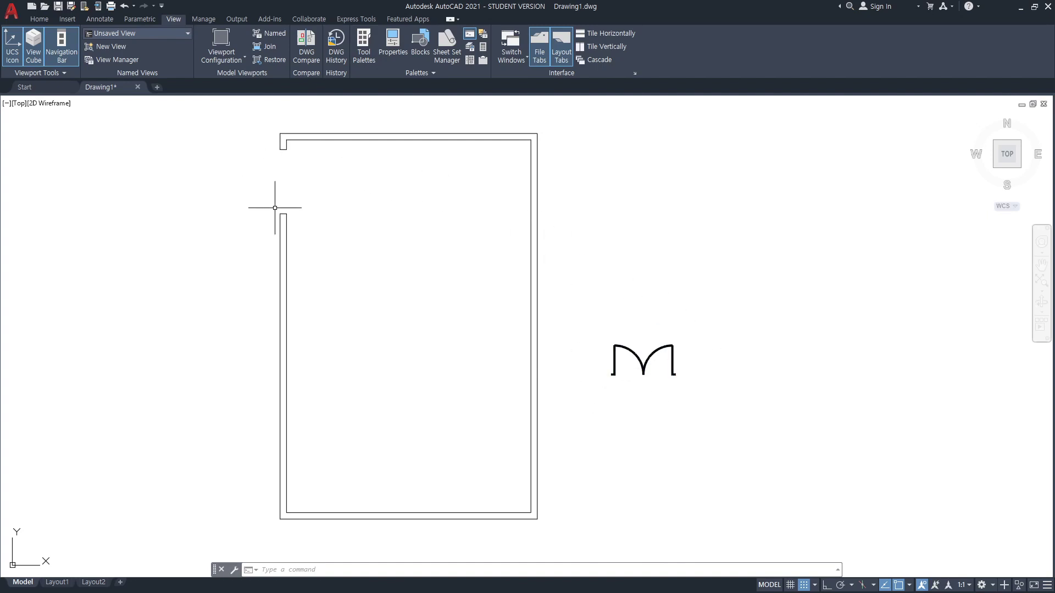
- Start a move and window-select the thick door symbol
middle_drag(612, 266, 629, 280)
text(M)
key(Return)
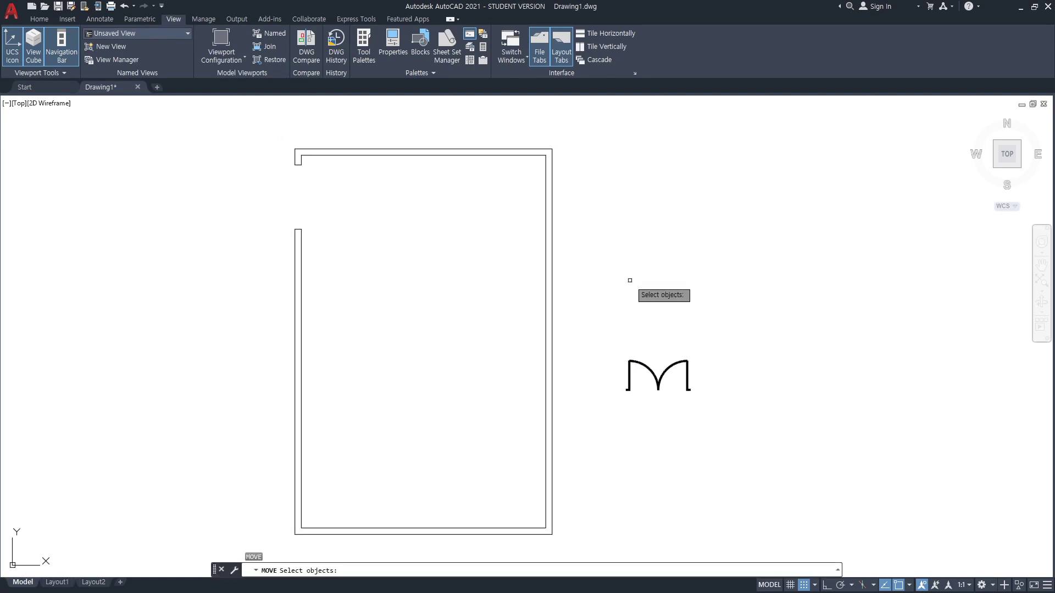
click(602, 315)
click(728, 422)
scroll(627, 405, up, 8)
scroll(624, 382, up, 2)
key(Return)
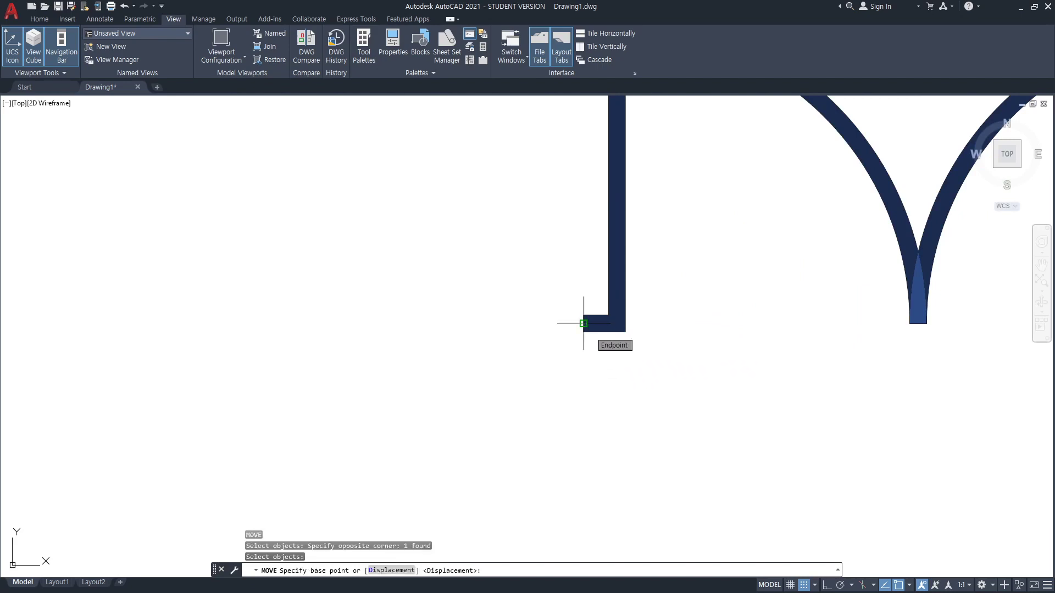
- Move the door symbol from its lower-left end onto the left wall's door gap
click(584, 323)
scroll(557, 353, down, 3)
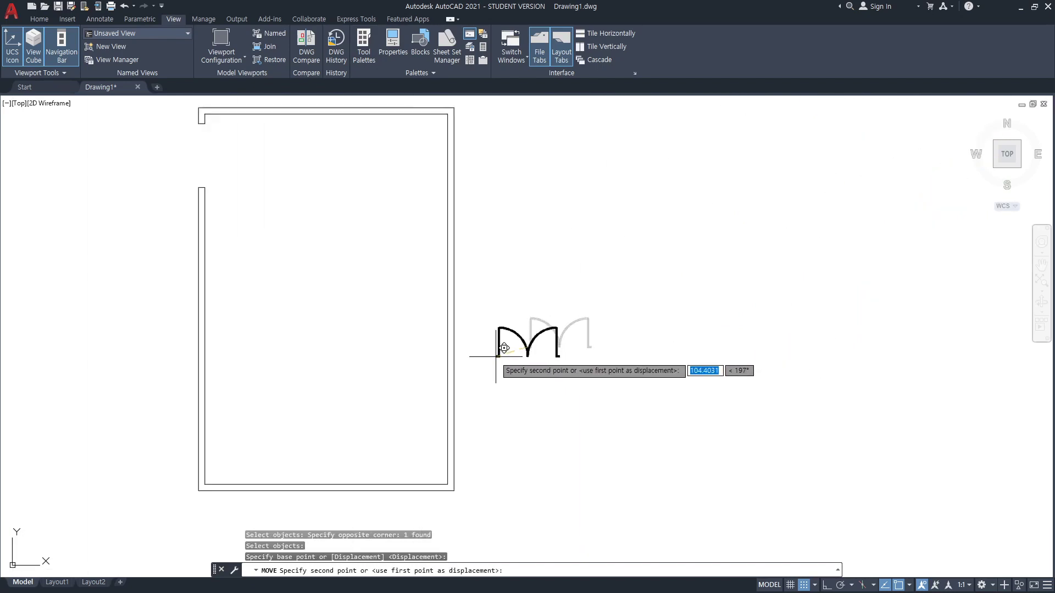
middle_drag(415, 283, 574, 401)
scroll(444, 340, up, 4)
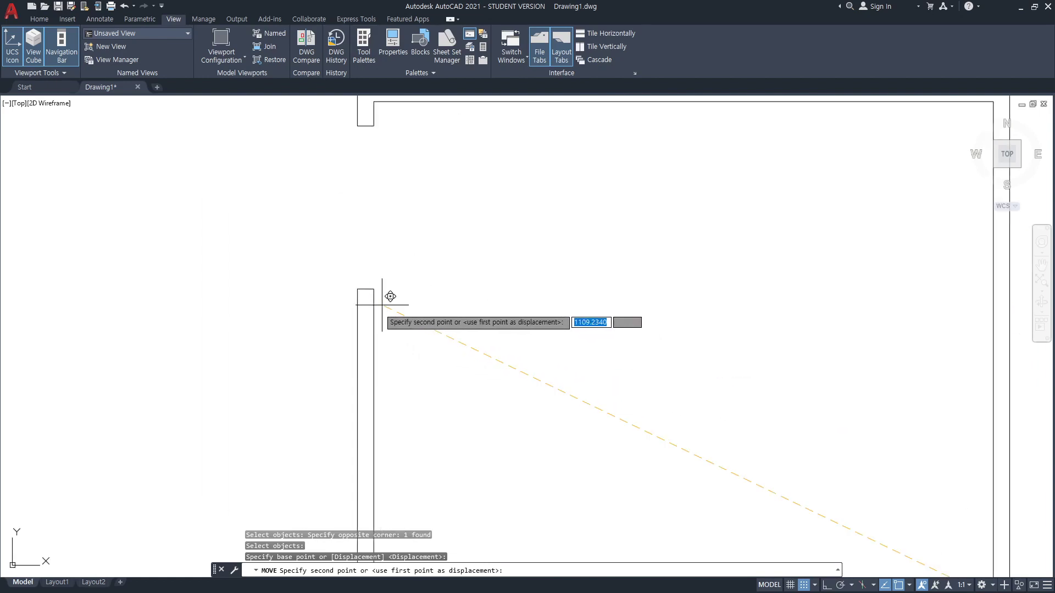
middle_drag(377, 278, 413, 365)
scroll(425, 376, up, 2)
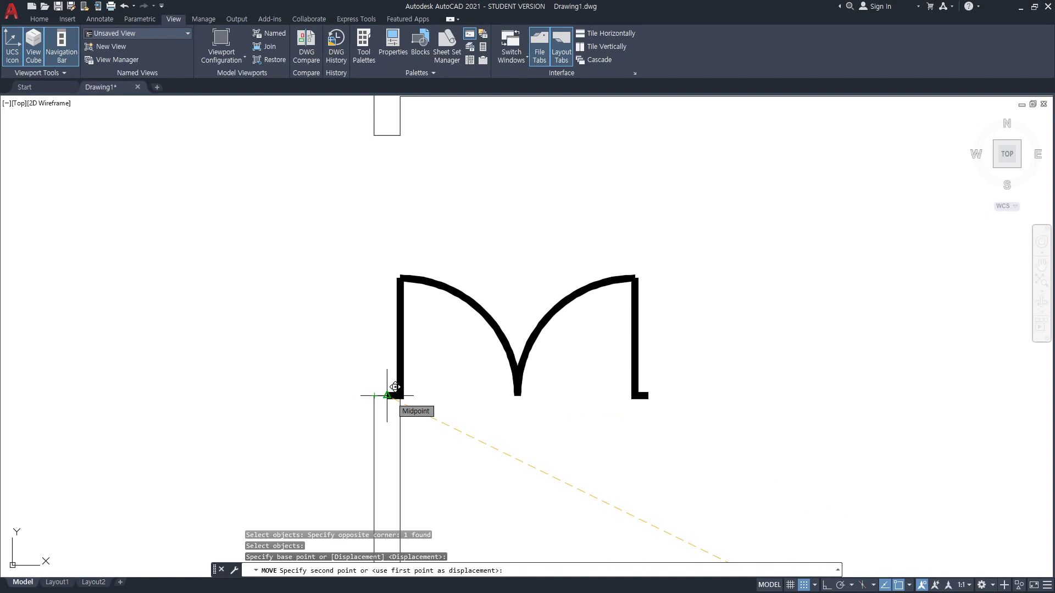
click(387, 396)
scroll(651, 423, down, 5)
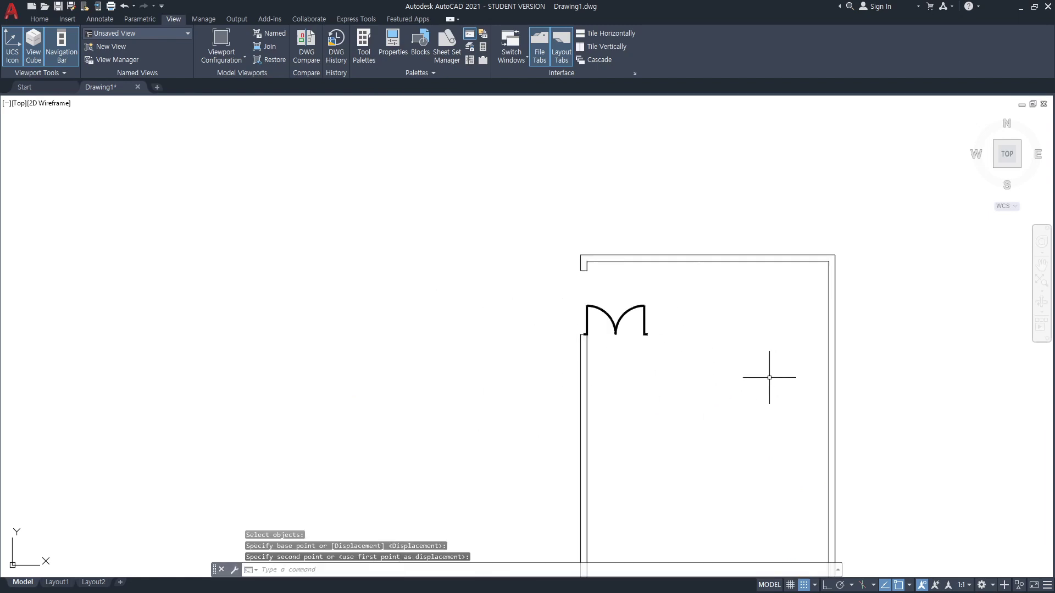
middle_drag(776, 377, 624, 370)
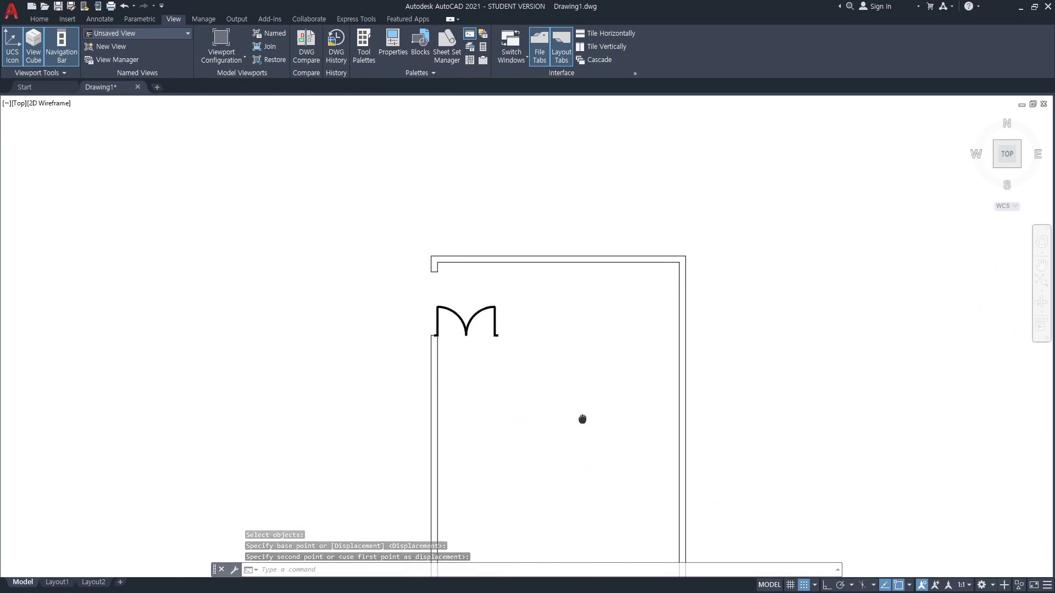
scroll(472, 323, up, 4)
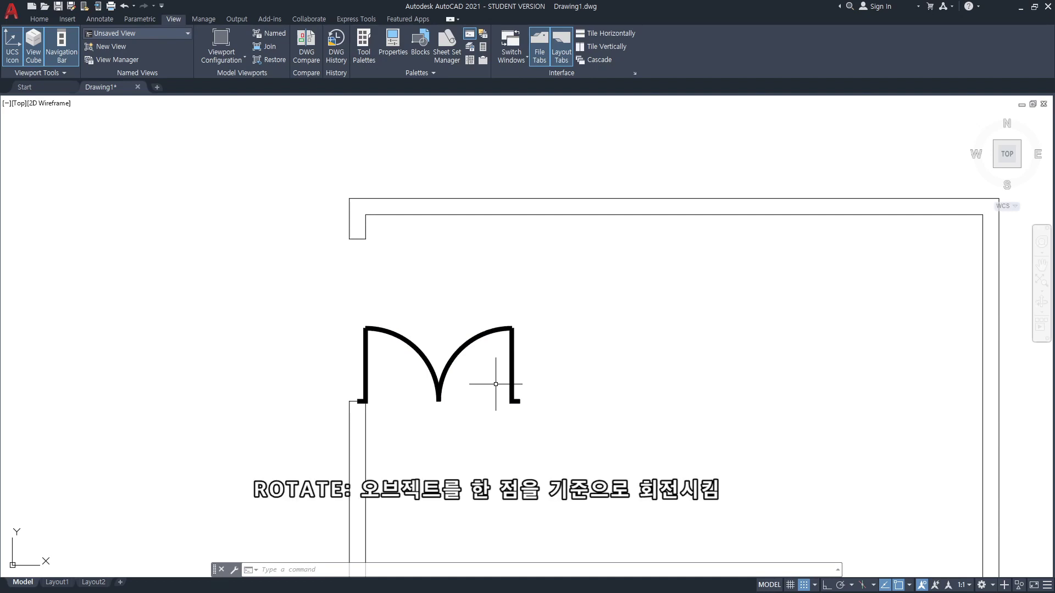
key(space)
- Rotate the door symbol 90° about its lower-left end into the left-wall gap
key(Escape)
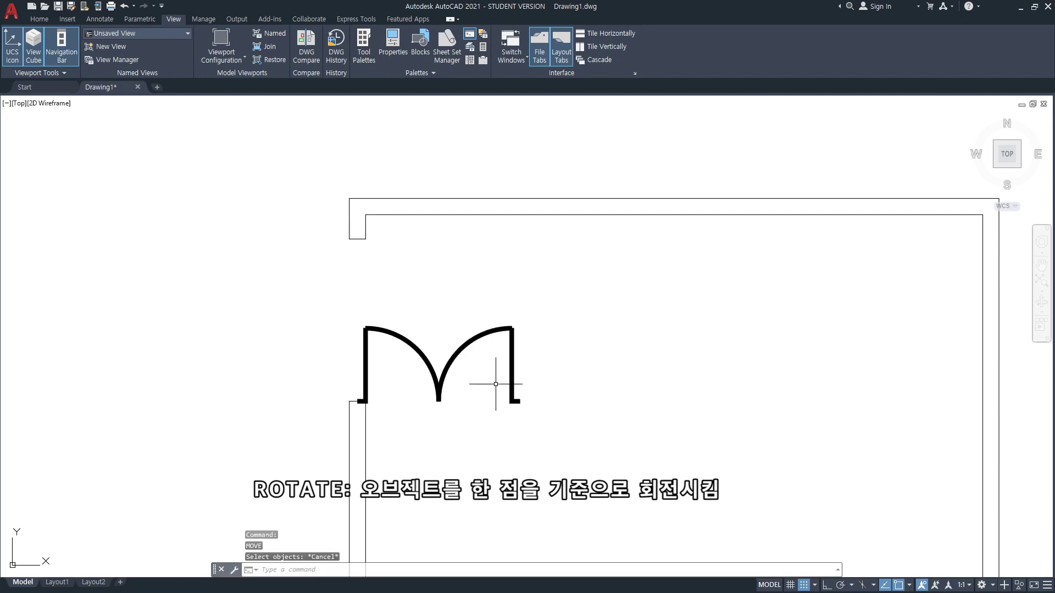
text(ROTAT)
text(E)
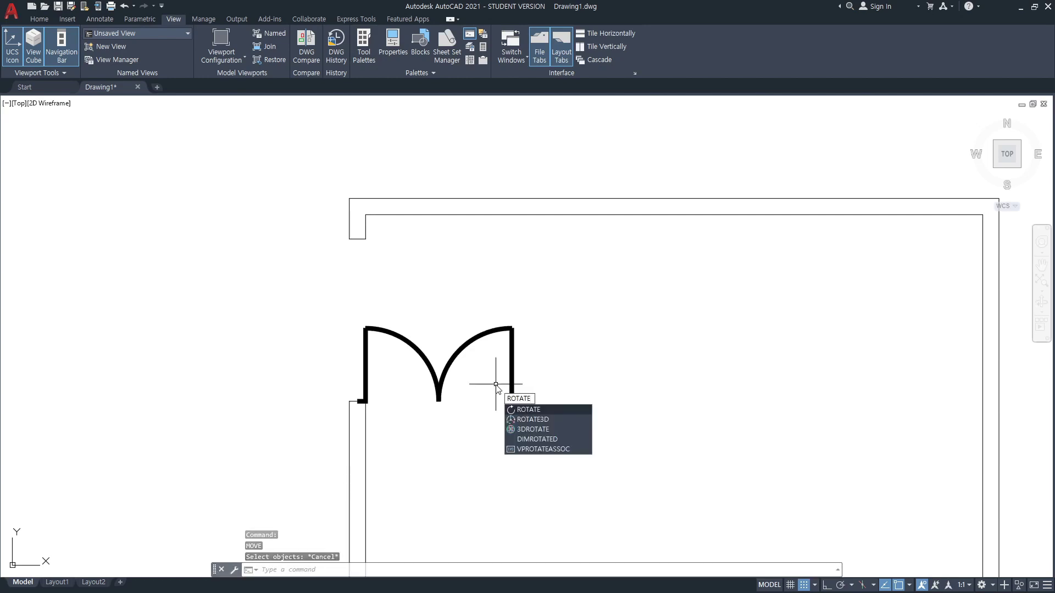
key(Return)
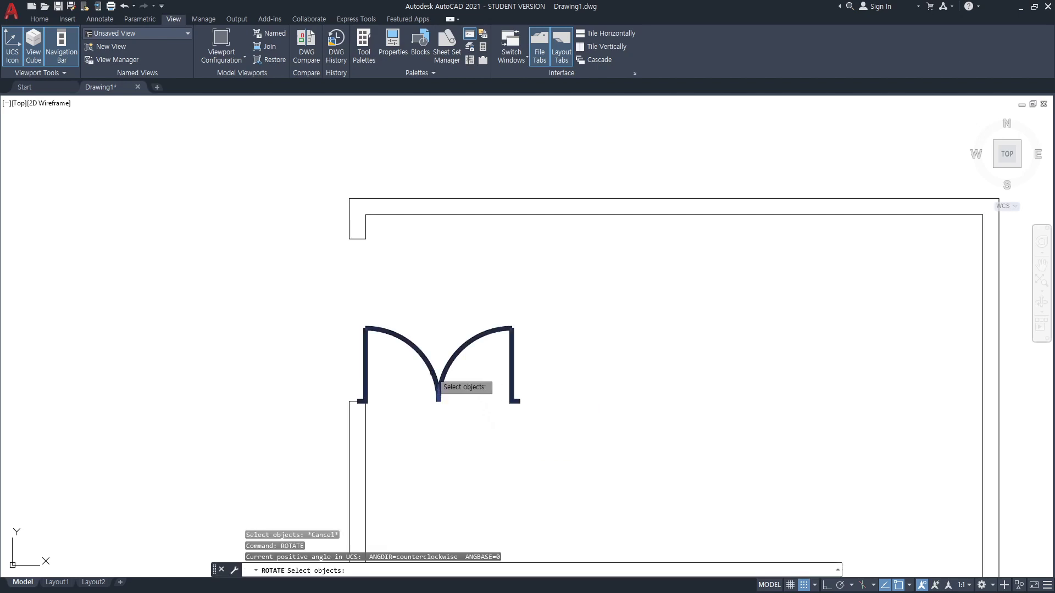
click(398, 337)
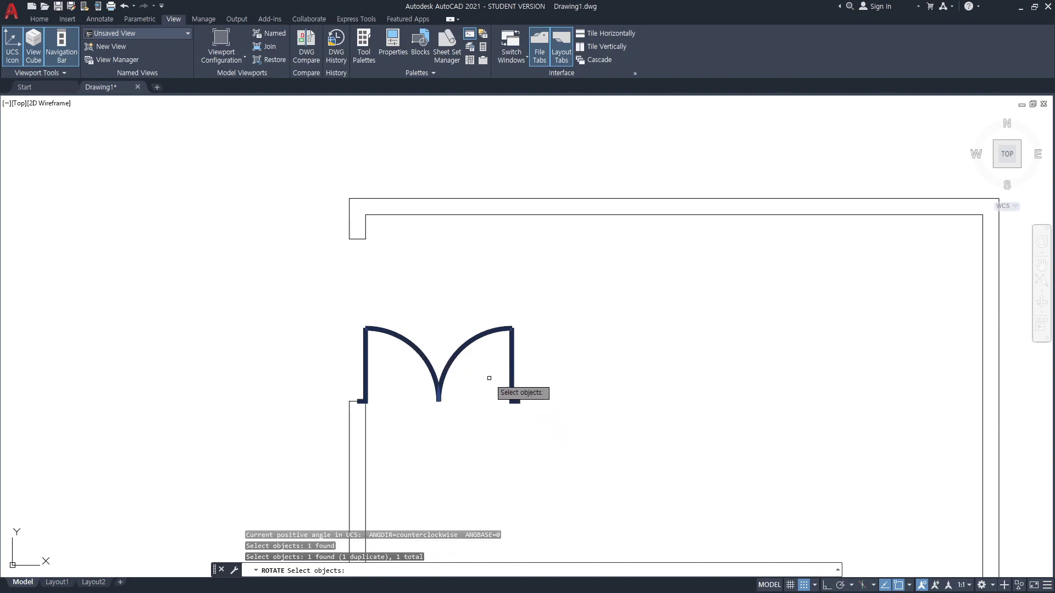
key(Return)
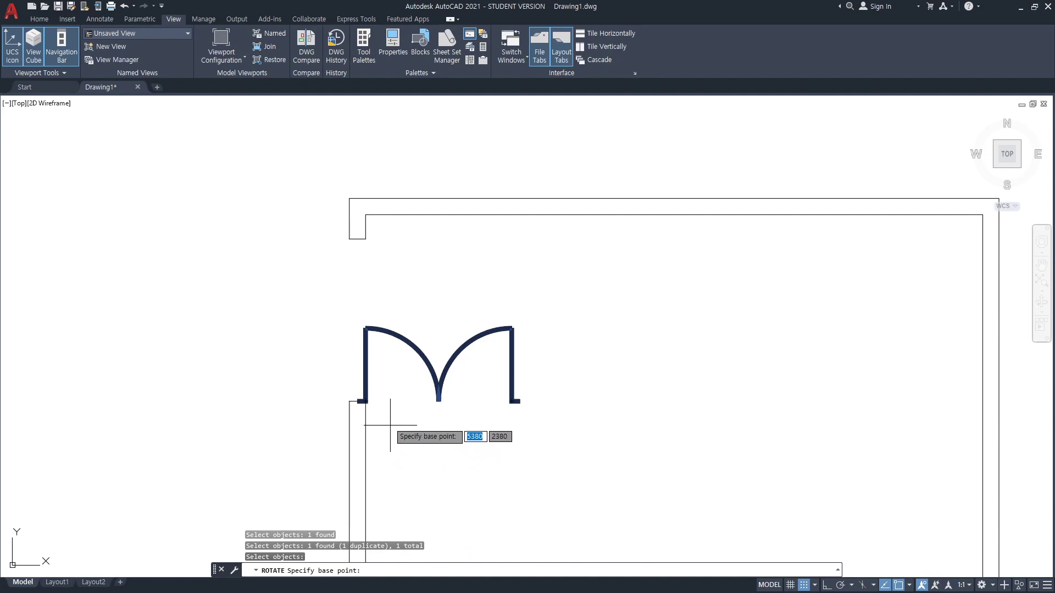
scroll(359, 401, up, 2)
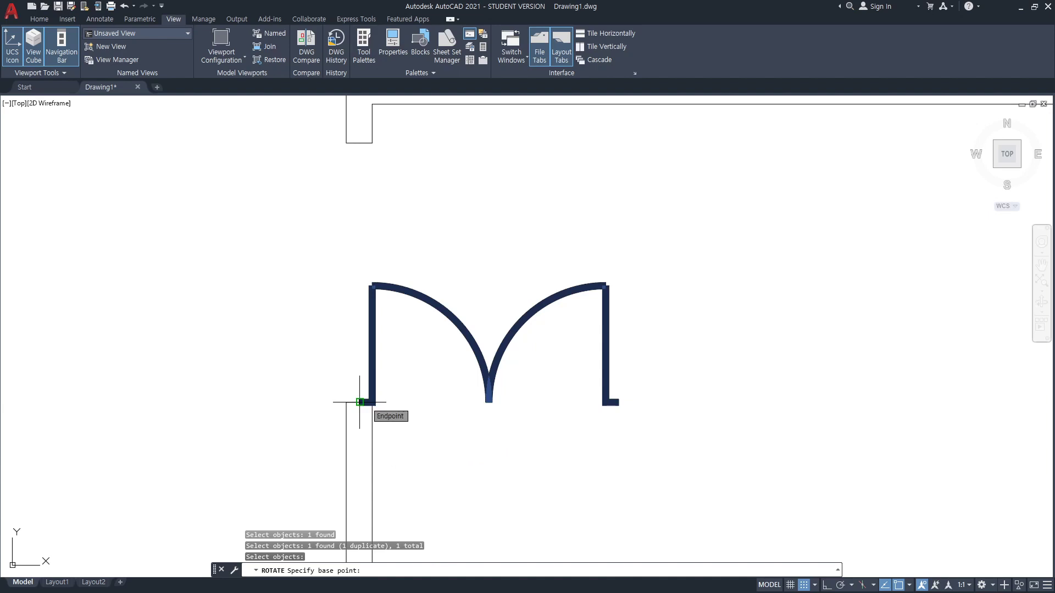
click(360, 401)
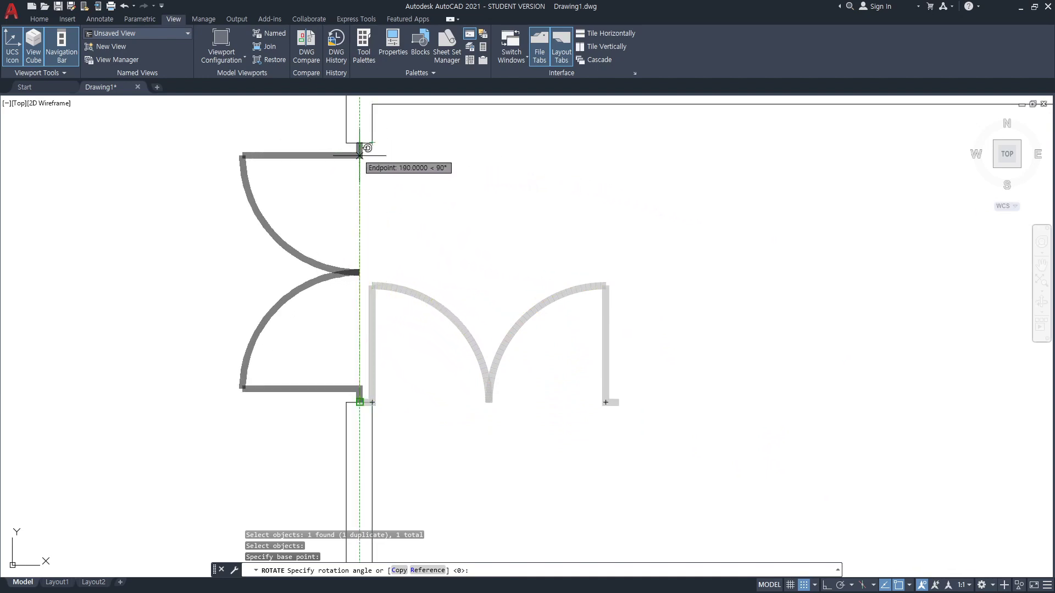
text(90)
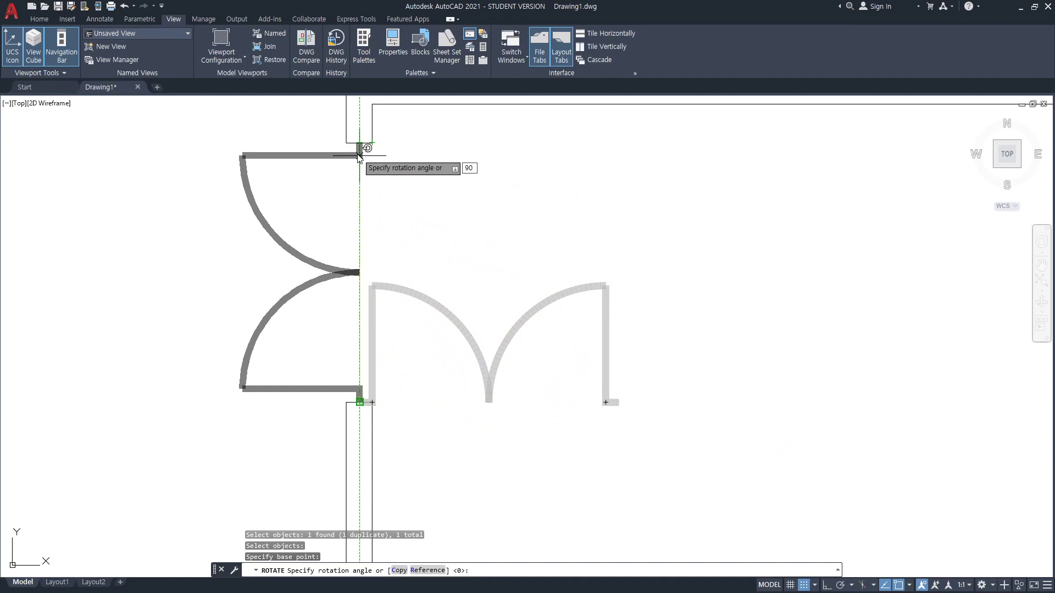
key(Return)
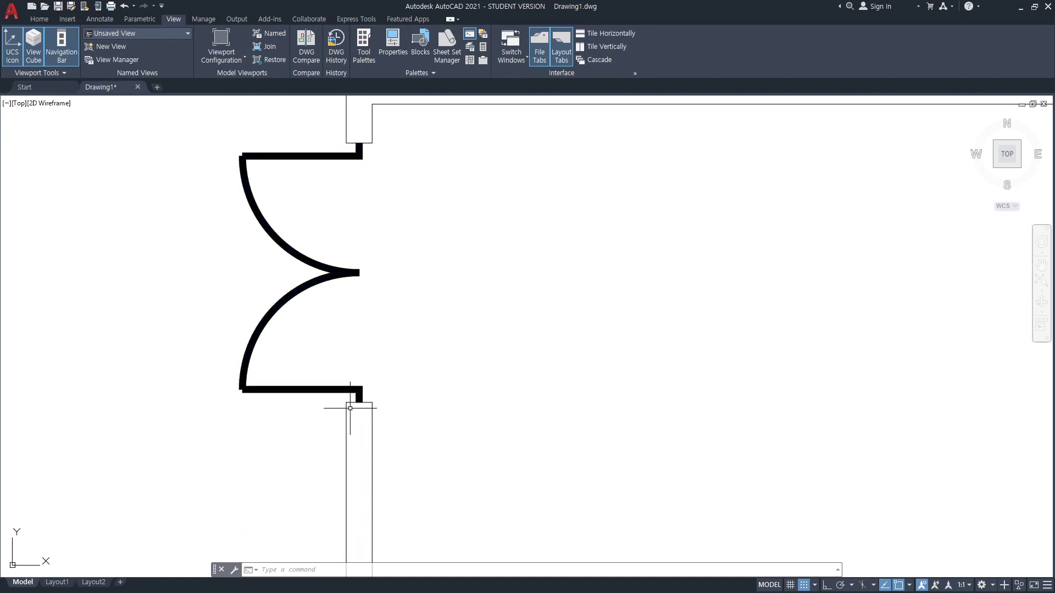
mouse_move(358, 149)
scroll(401, 186, down, 3)
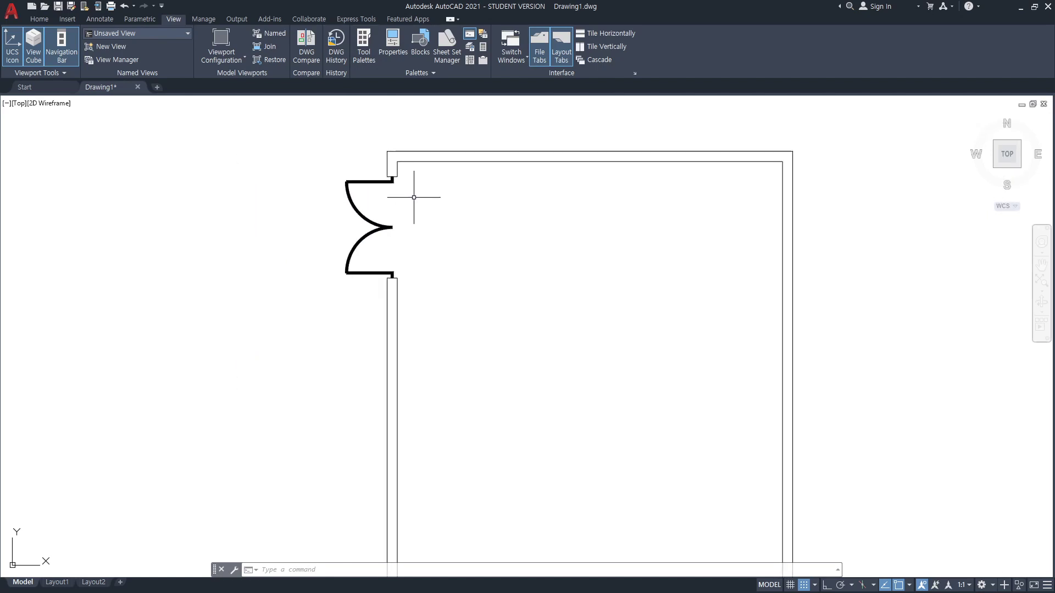
scroll(434, 206, down, 3)
scroll(467, 231, down, 1)
middle_drag(480, 246, 443, 235)
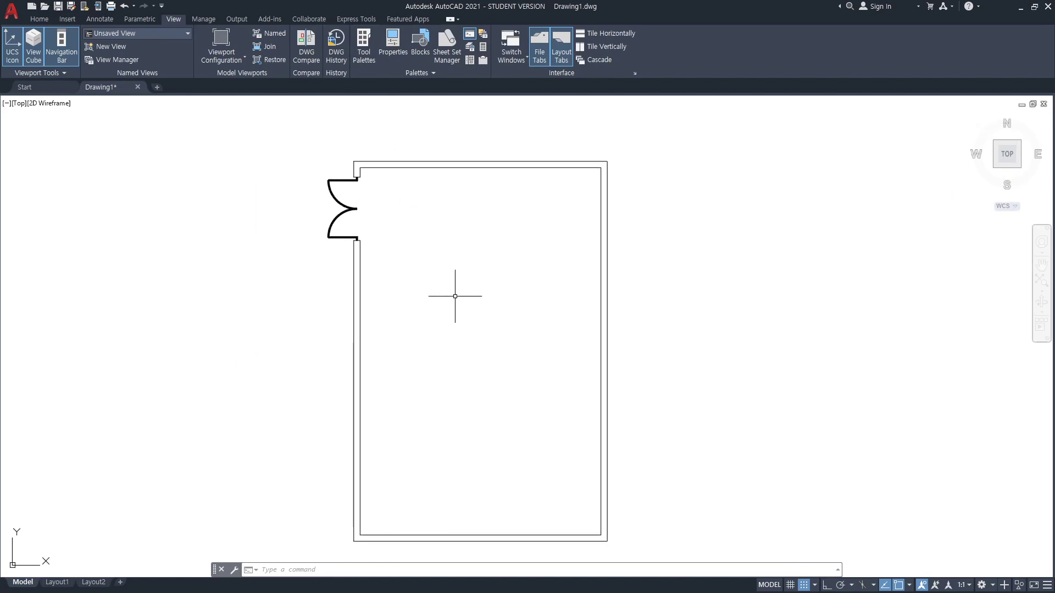